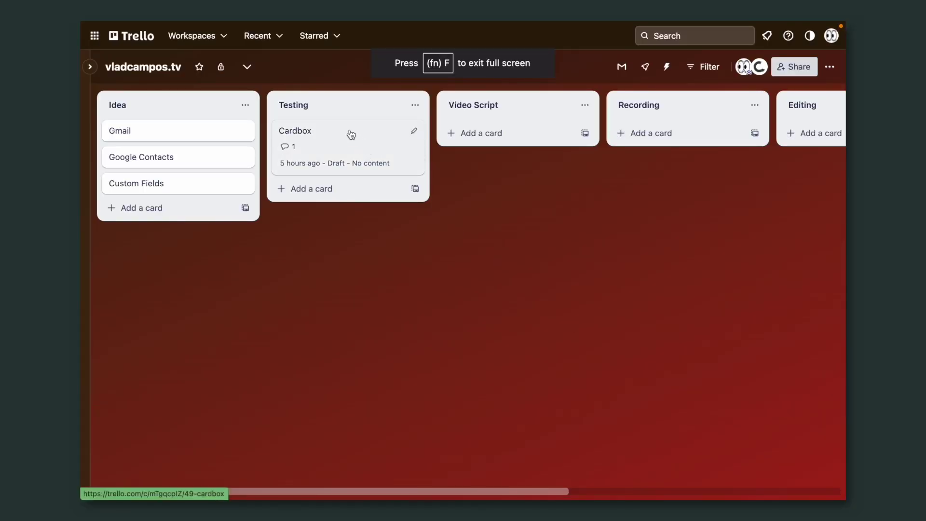
# Step: Open the Cardbox card, preview its attached email thread, and start a Reply to it
pyautogui.click(351, 134)
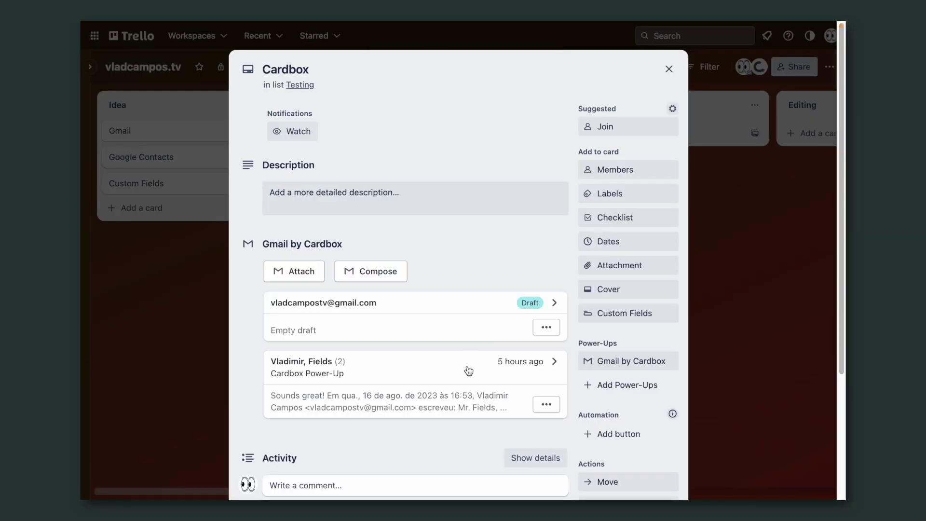
pyautogui.click(468, 370)
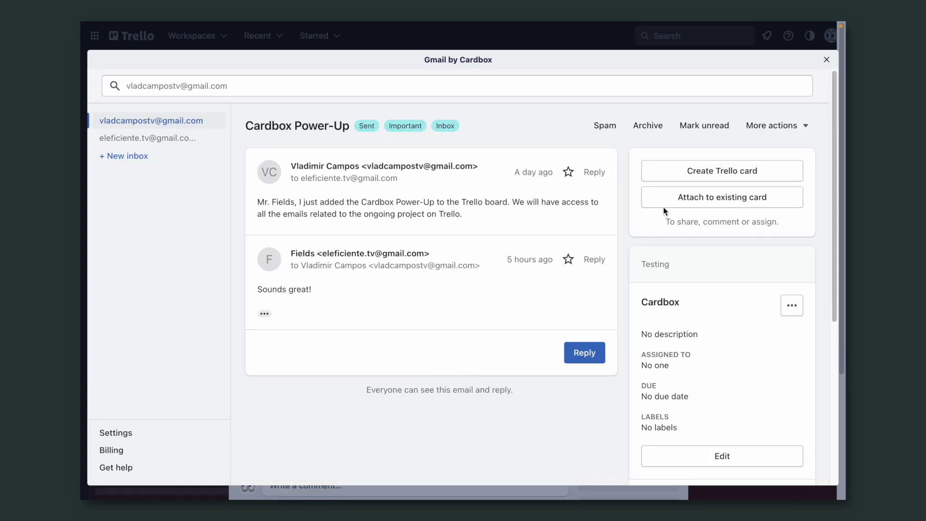
pyautogui.click(827, 61)
pyautogui.click(547, 405)
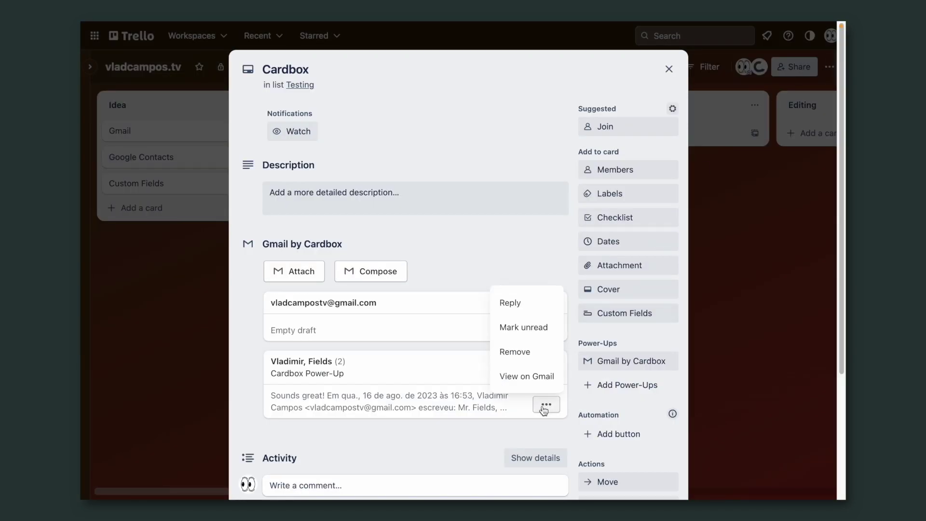
pyautogui.click(520, 309)
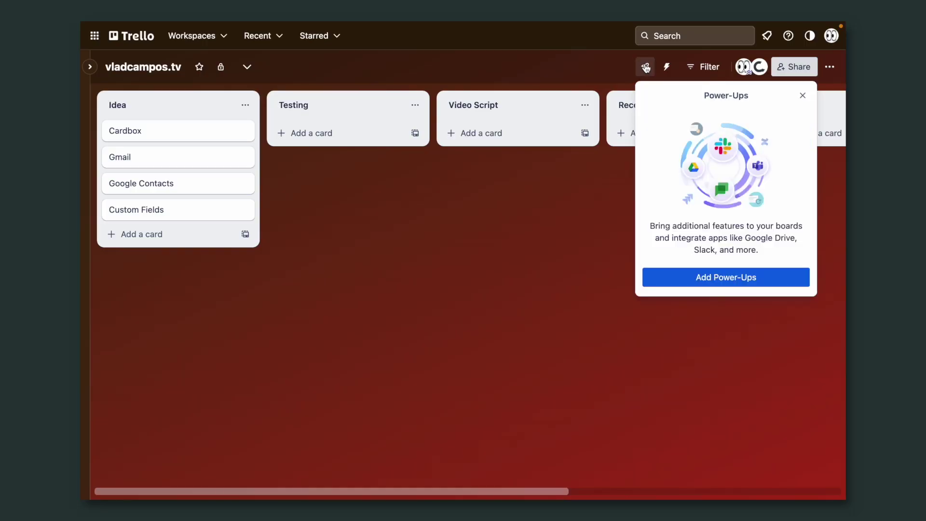
# Step: Search the Power-Up catalogue for Cardbox, add Gmail by Cardbox, and open its Gmail panel
pyautogui.click(679, 285)
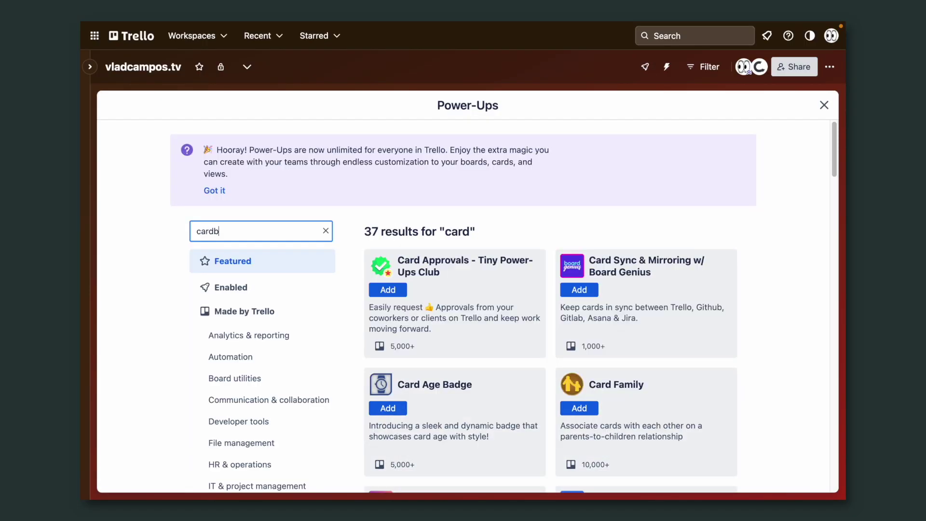
pyautogui.write('ox')
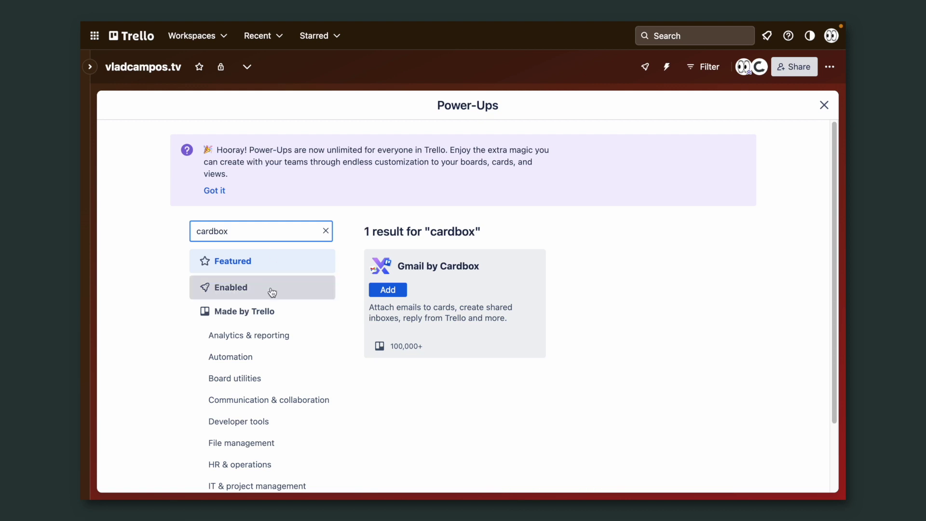
pyautogui.click(387, 289)
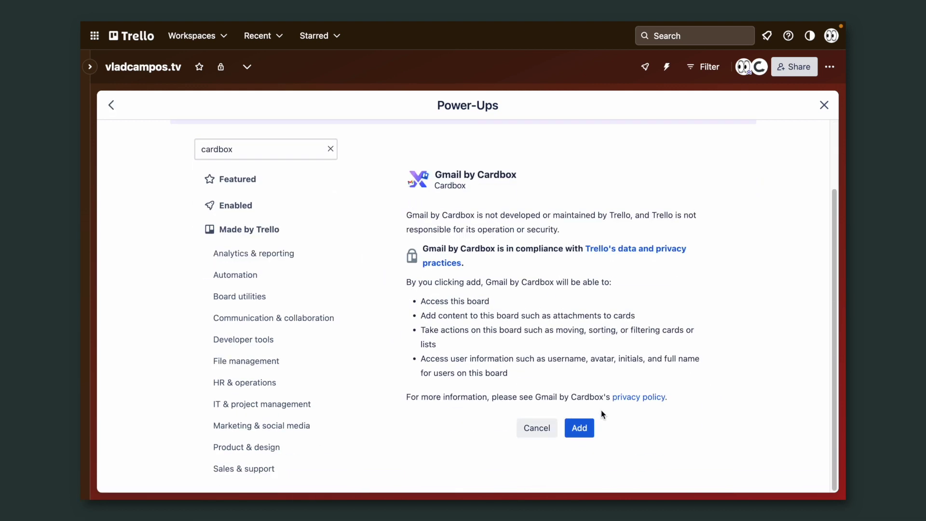
pyautogui.click(580, 429)
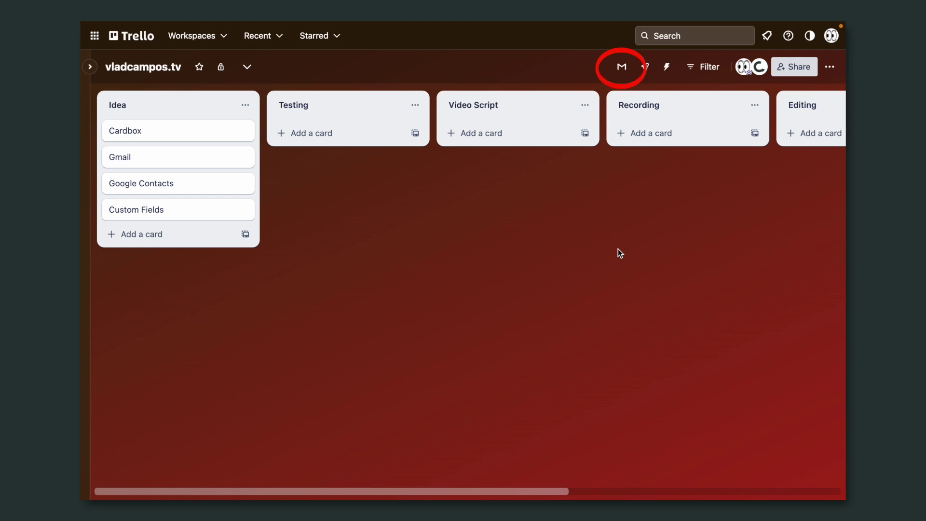
pyautogui.click(621, 67)
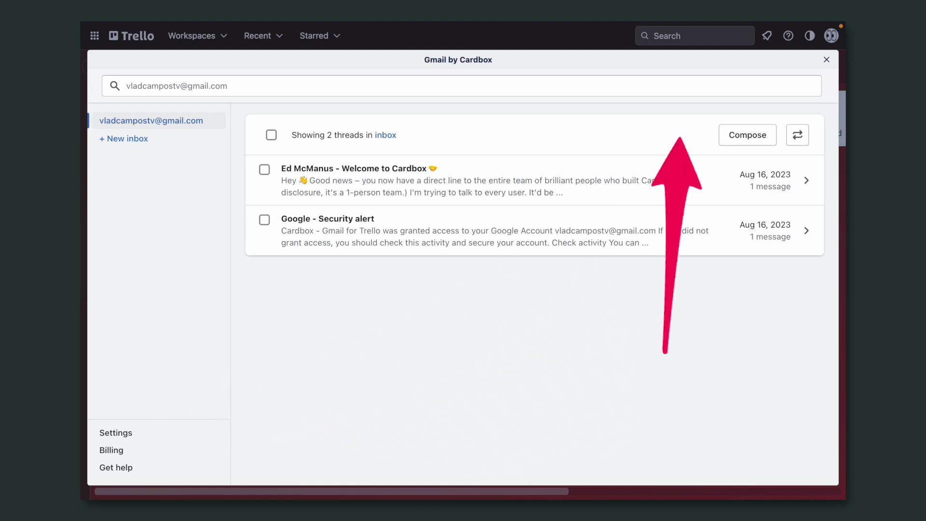
# Step: Close the Gmail by Cardbox window once the connected inbox lists its two threads
pyautogui.press('Escape')
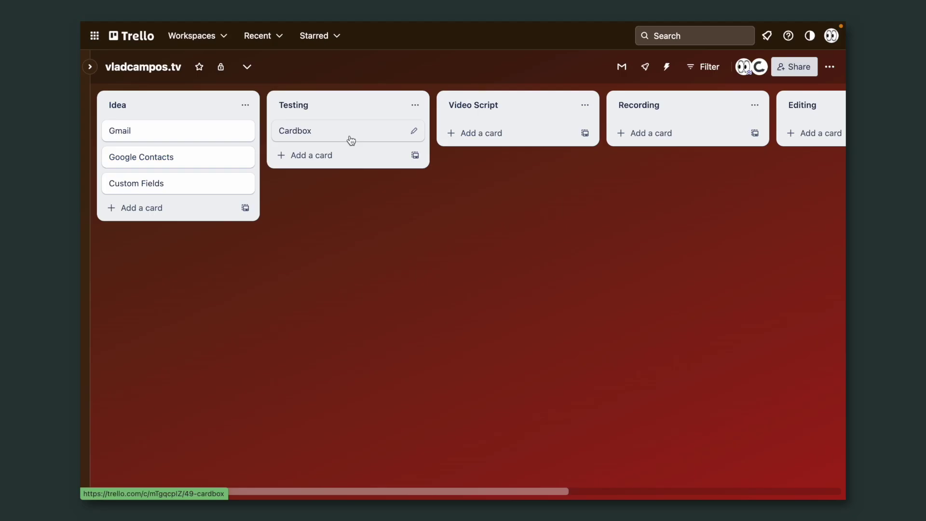
# Step: Attach the Cardbox Power-Up email to the Cardbox card under Gmail by Cardbox
pyautogui.click(371, 134)
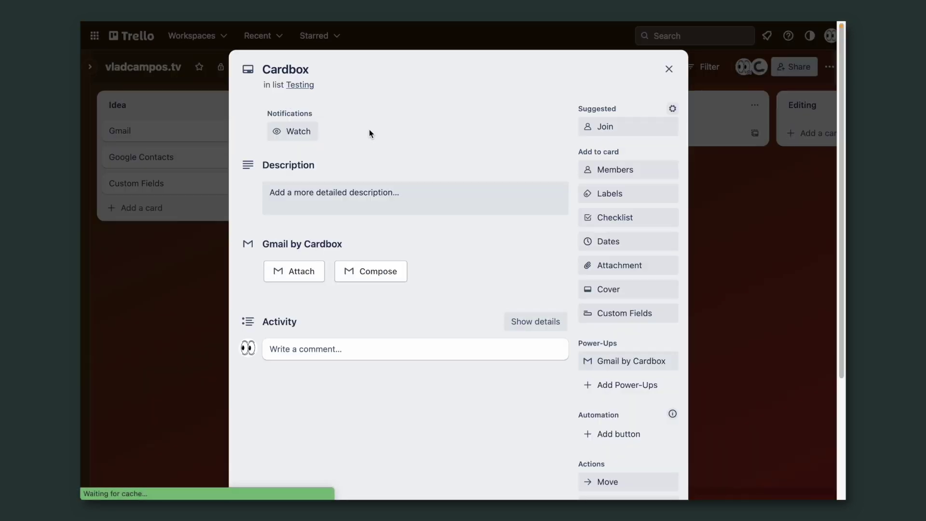
pyautogui.click(304, 274)
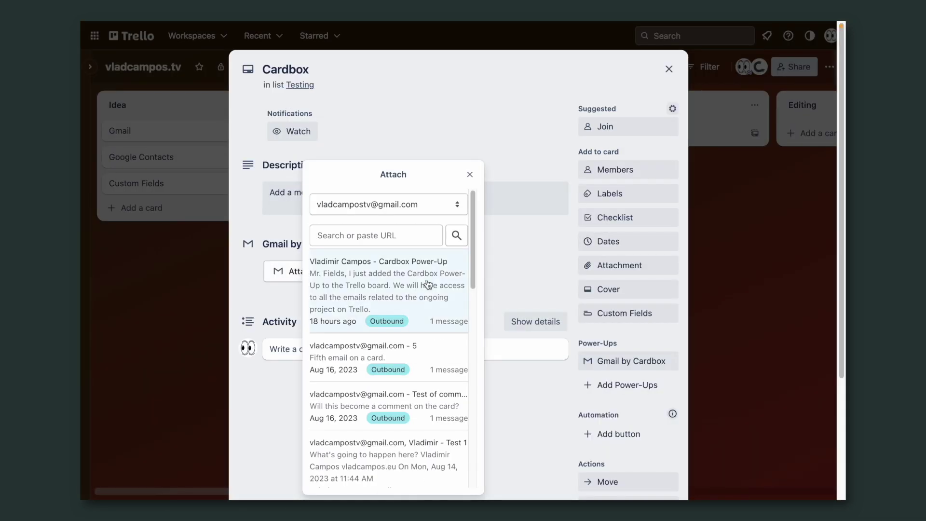
pyautogui.click(426, 279)
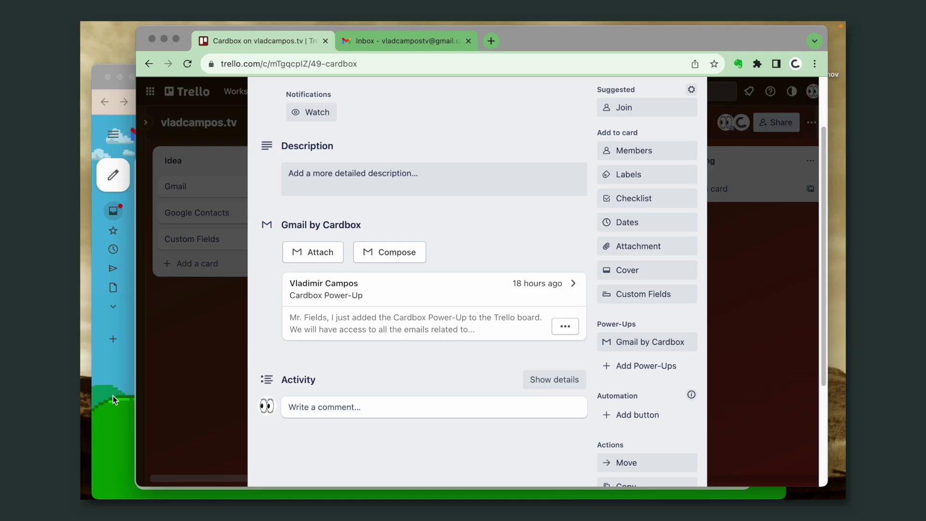
# Step: In Gmail, reply 'Sounds great!' to the Cardbox Power-Up email and return to Trello
pyautogui.click(111, 396)
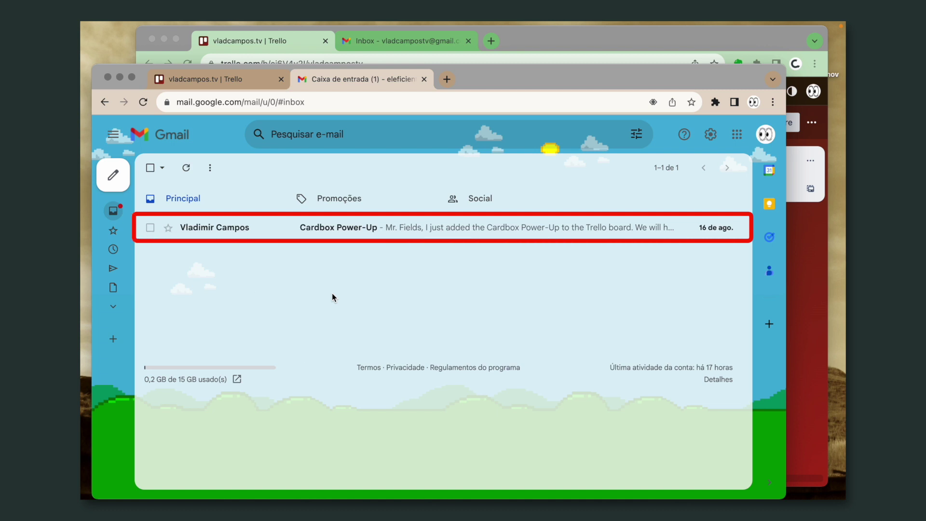
pyautogui.click(317, 233)
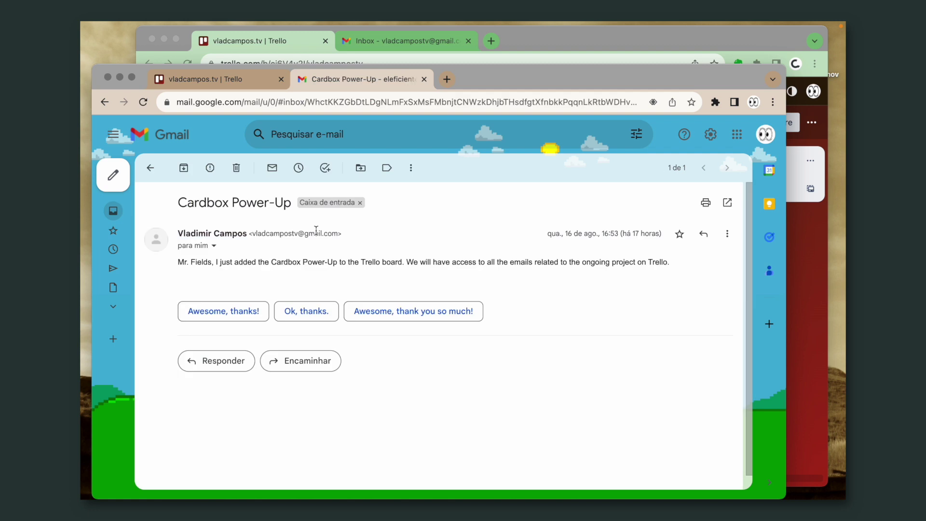
pyautogui.click(219, 361)
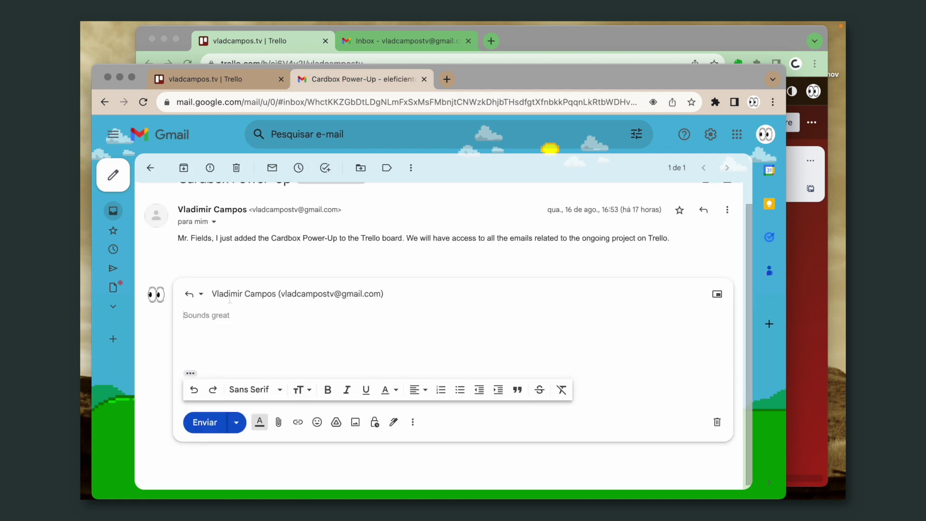
pyautogui.click(205, 423)
pyautogui.click(257, 39)
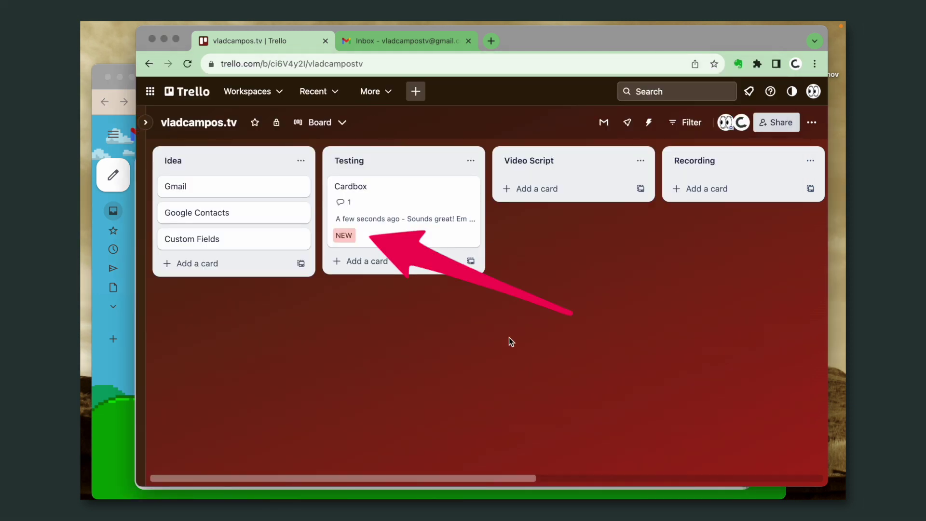
# Step: Open the NEW-labelled Cardbox card's email thread to read the Sounds great! reply and start a reply
pyautogui.click(427, 240)
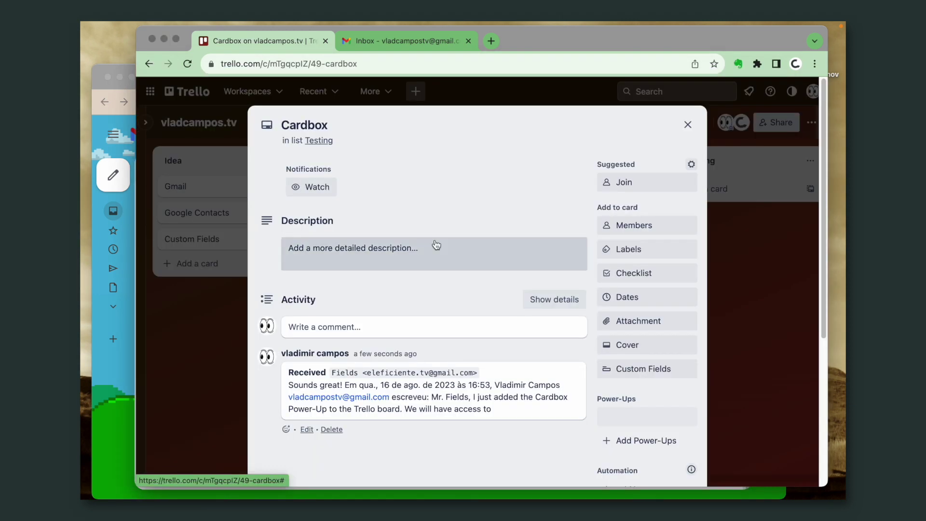
pyautogui.scroll(-2, 452, 446)
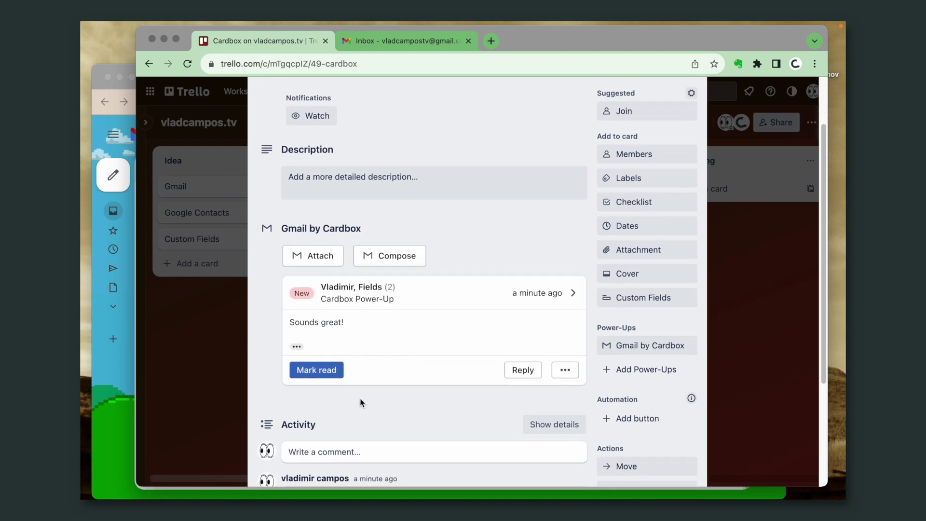
pyautogui.click(368, 293)
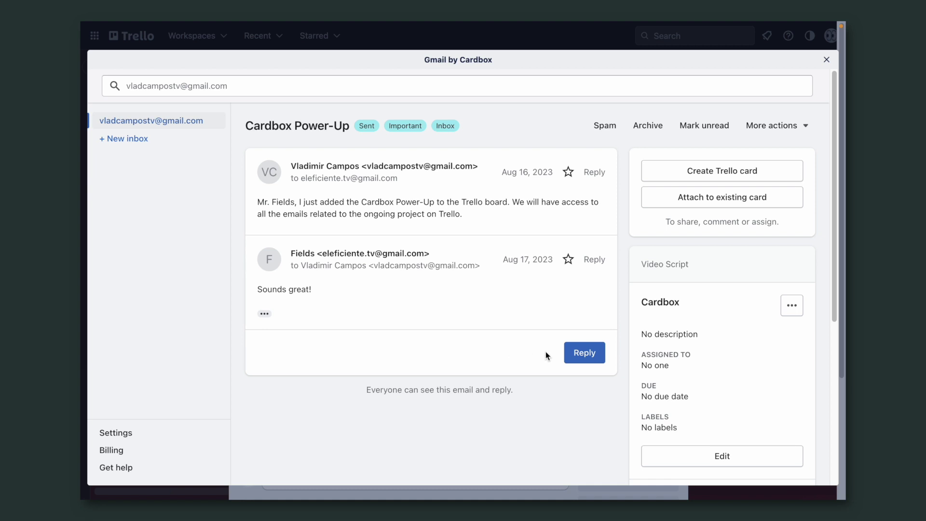
pyautogui.click(578, 356)
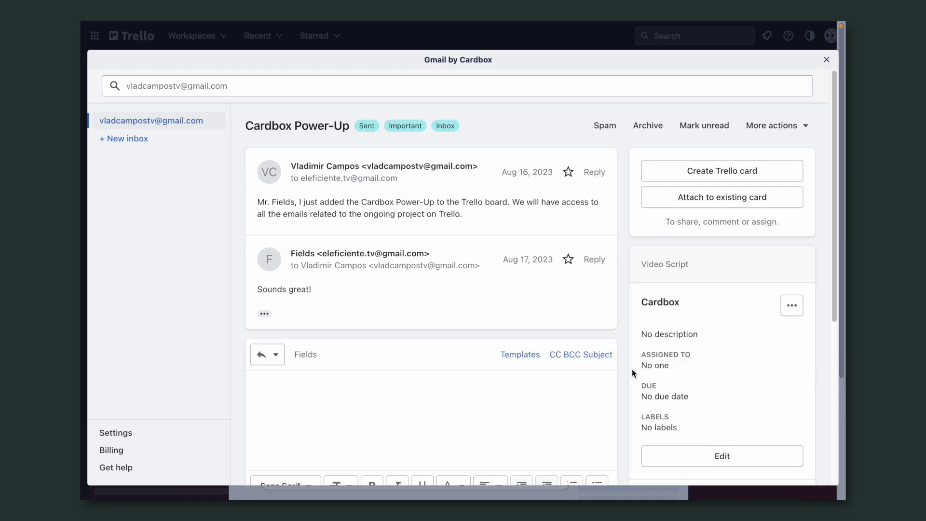
pyautogui.scroll(-5, 632, 369)
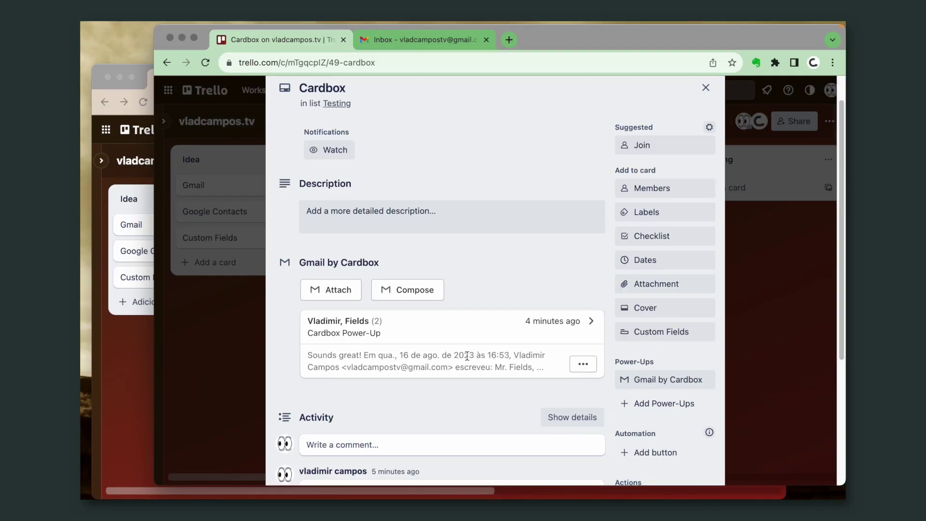
# Step: Open the Cardbox card in Testing and view its Cardbox Power-Up thread full-screen
pyautogui.click(119, 368)
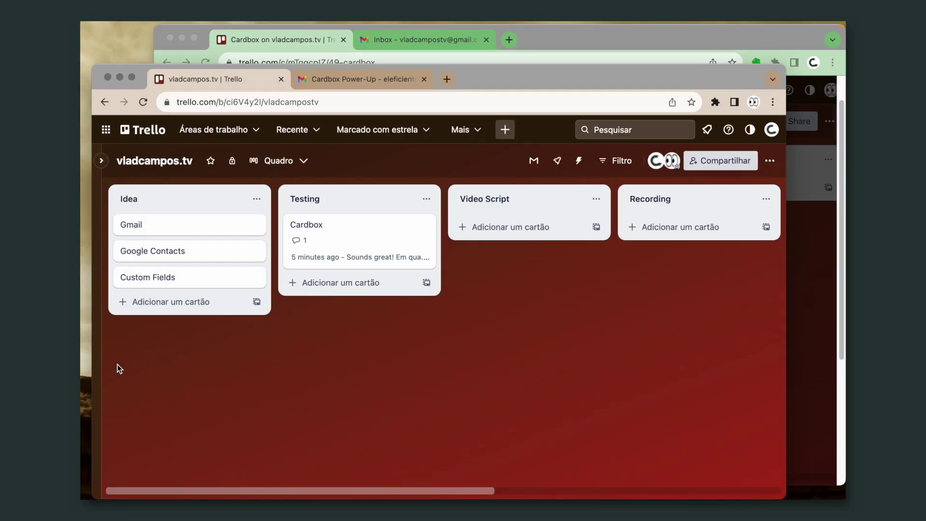
pyautogui.click(327, 245)
pyautogui.scroll(-2, 409, 316)
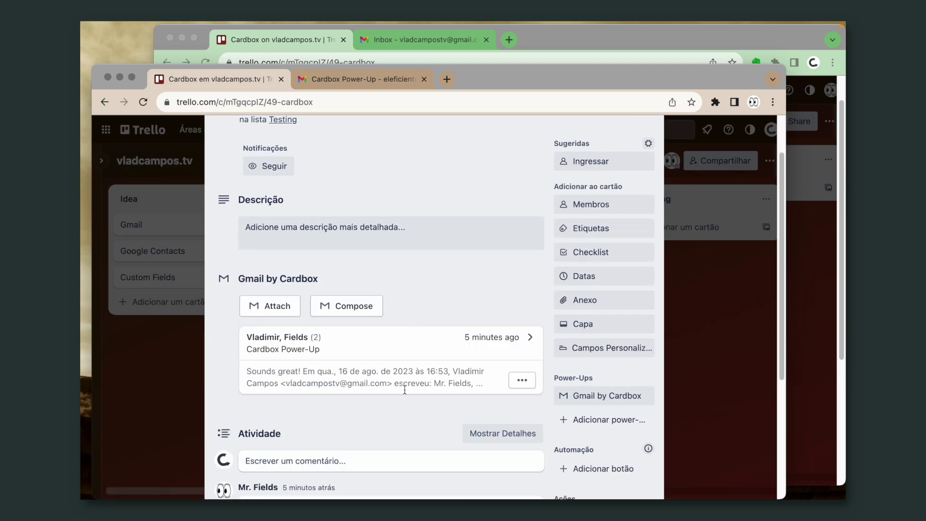
pyautogui.click(398, 351)
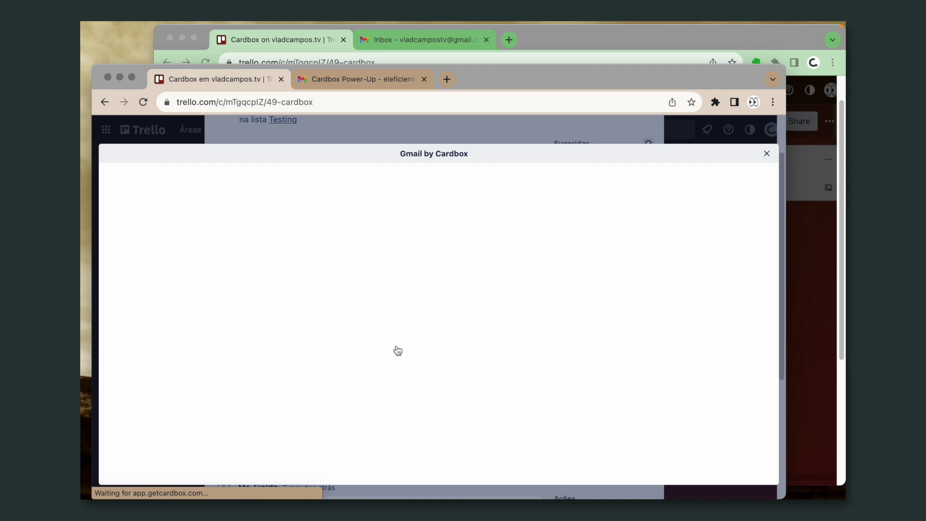
pyautogui.press('ctrl+super+f')
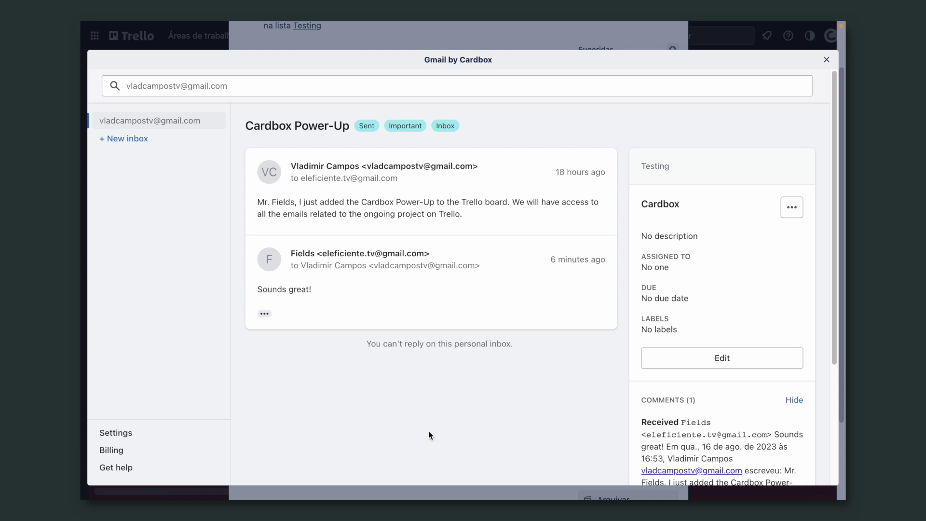
# Step: Add a second inbox through + New inbox and Sign in with Google
pyautogui.click(135, 143)
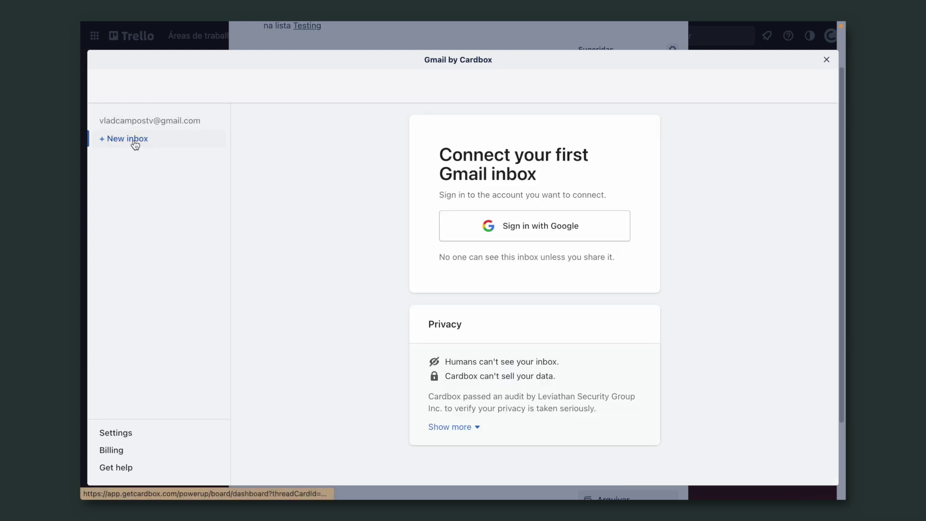
pyautogui.click(490, 234)
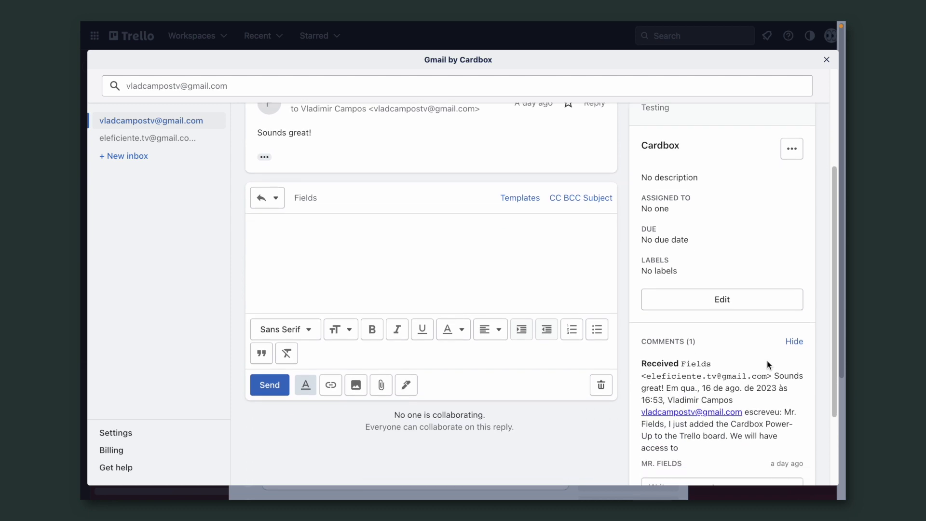
# Step: Edit the card, set its List to Video Script, and save
pyautogui.click(745, 307)
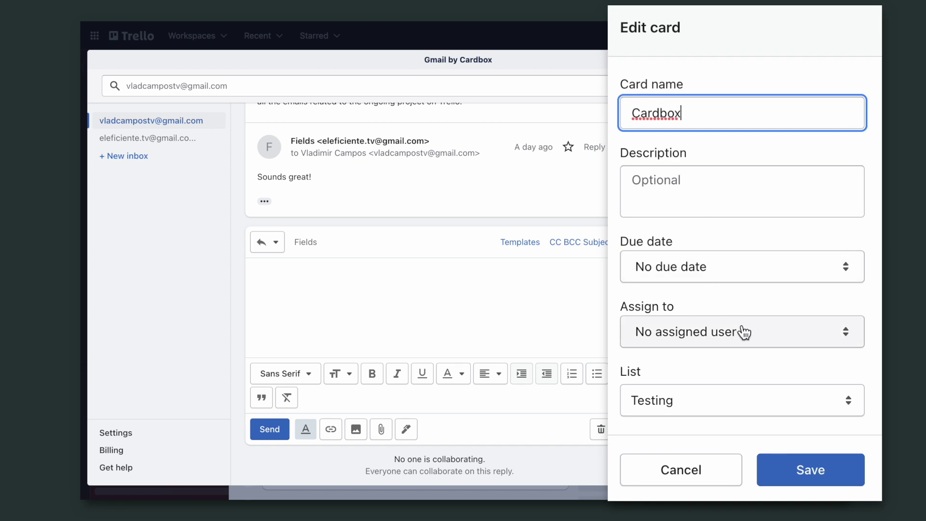
pyautogui.click(739, 405)
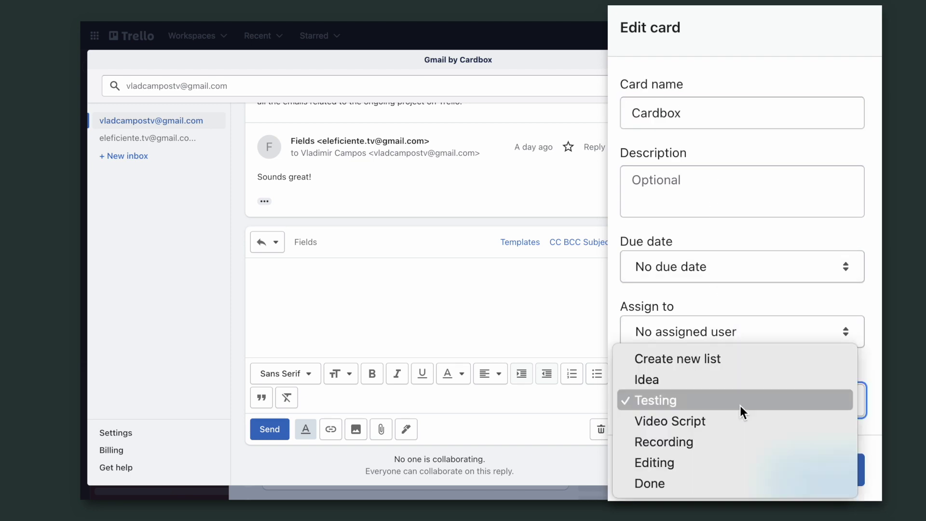
pyautogui.click(727, 418)
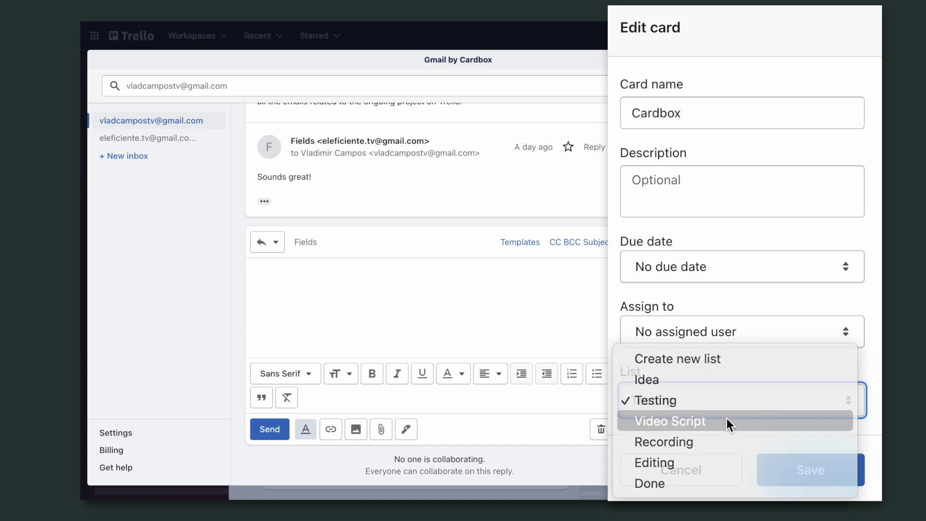
pyautogui.click(826, 471)
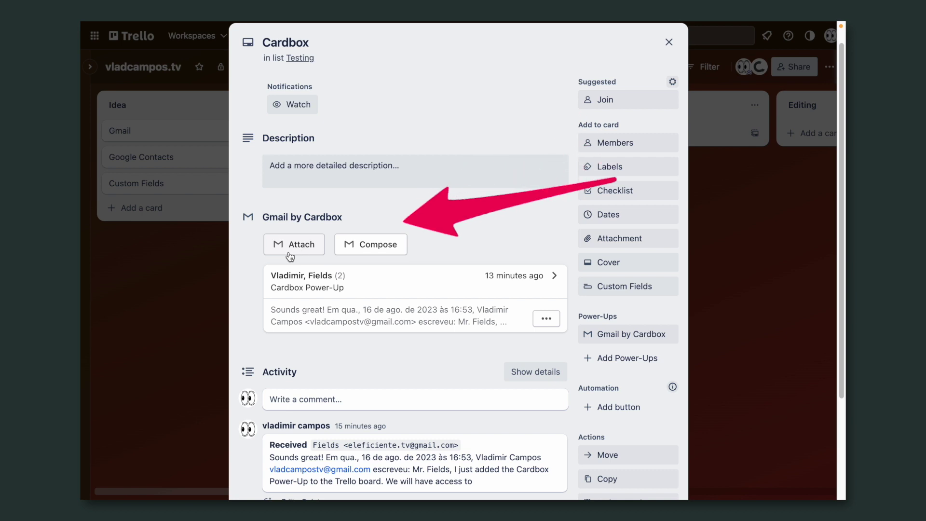
# Step: Compose a new email from the Cardbox card, close it to leave an empty hidden draft, and show the thread's options
pyautogui.click(370, 247)
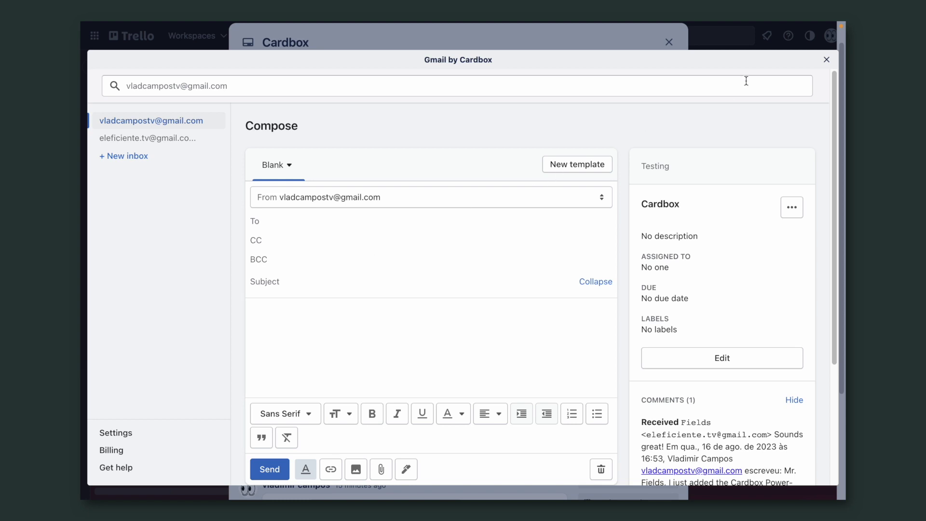
pyautogui.click(826, 59)
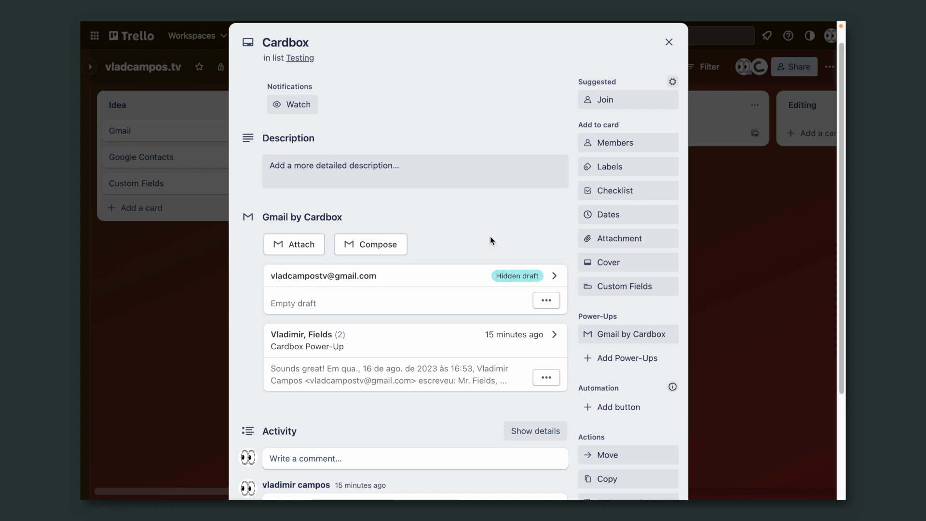
pyautogui.click(546, 377)
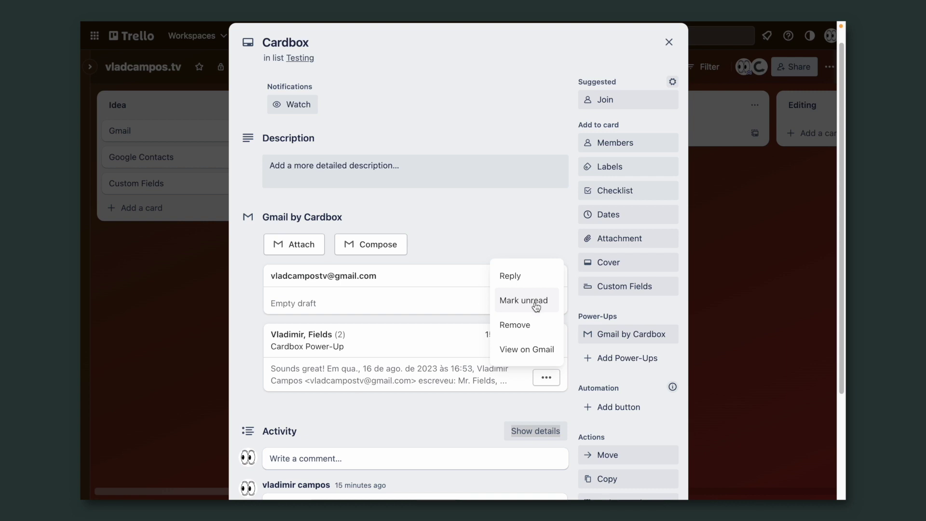
# Step: Dismiss the thread options and reopen the board's Gmail by Cardbox inbox, which shows the Cardbox Power-Up thread
pyautogui.scroll(-1, 533, 324)
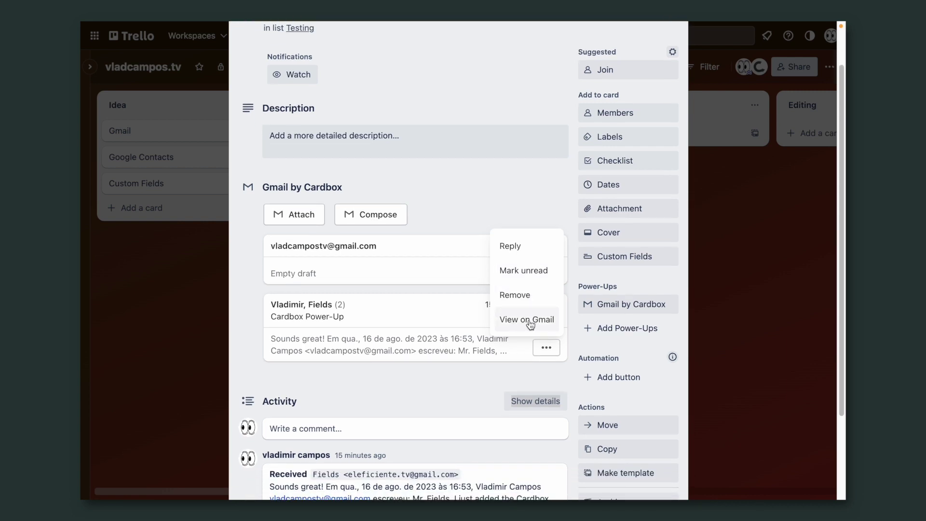
pyautogui.click(527, 319)
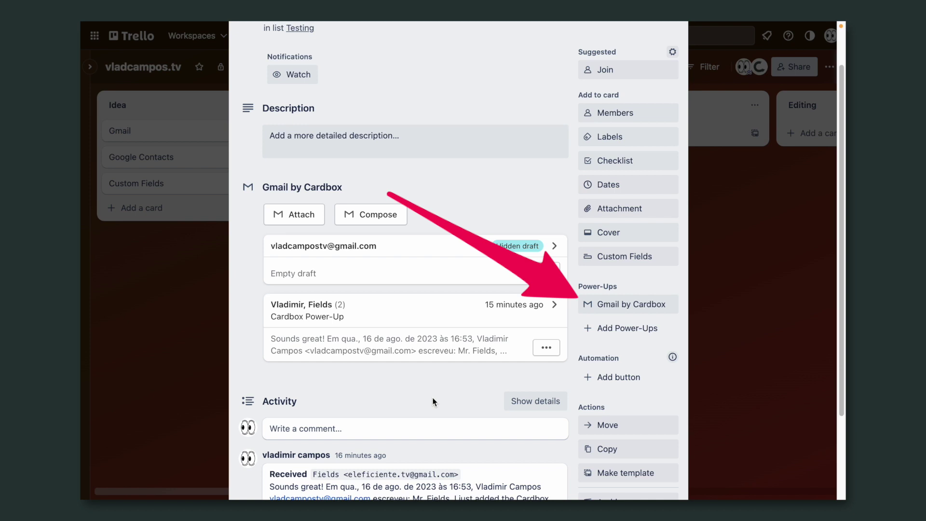
pyautogui.click(611, 304)
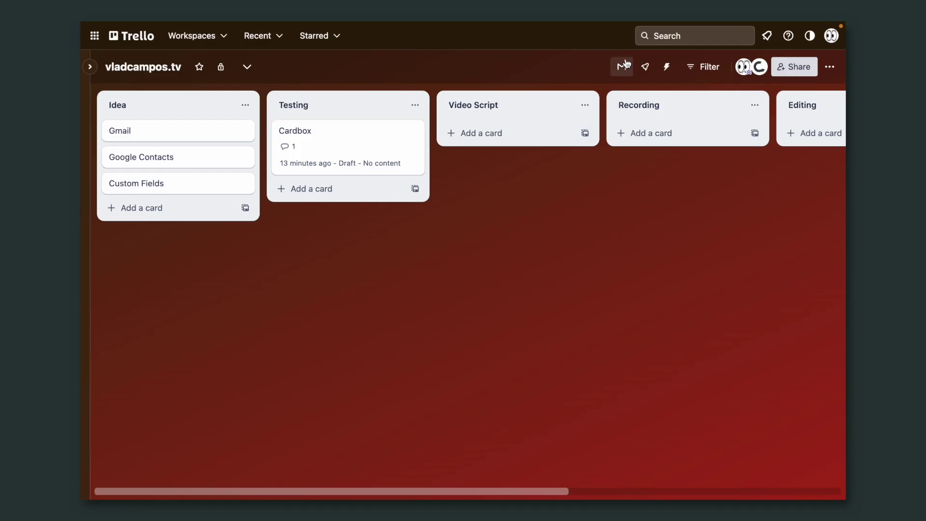
pyautogui.click(624, 65)
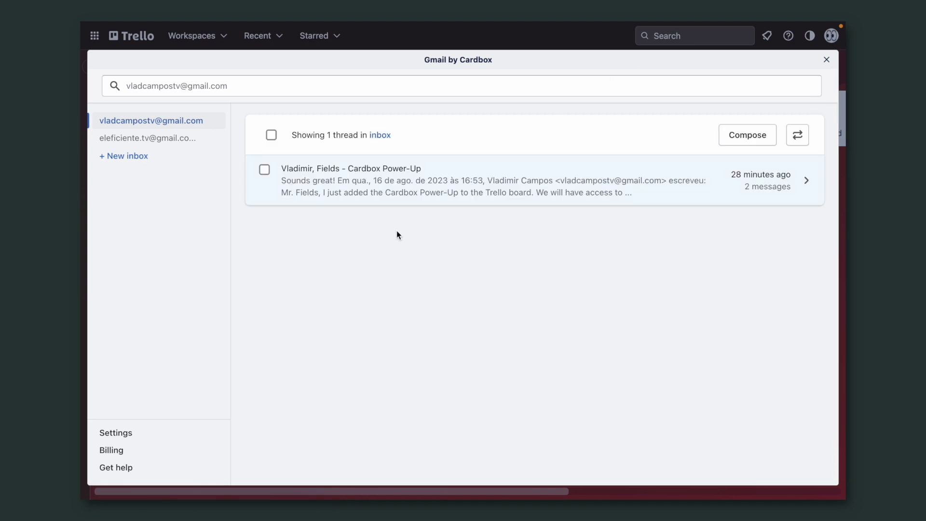
# Step: Show the Cardbox Settings page with both Gmail inboxes and the Trello connection
pyautogui.click(139, 439)
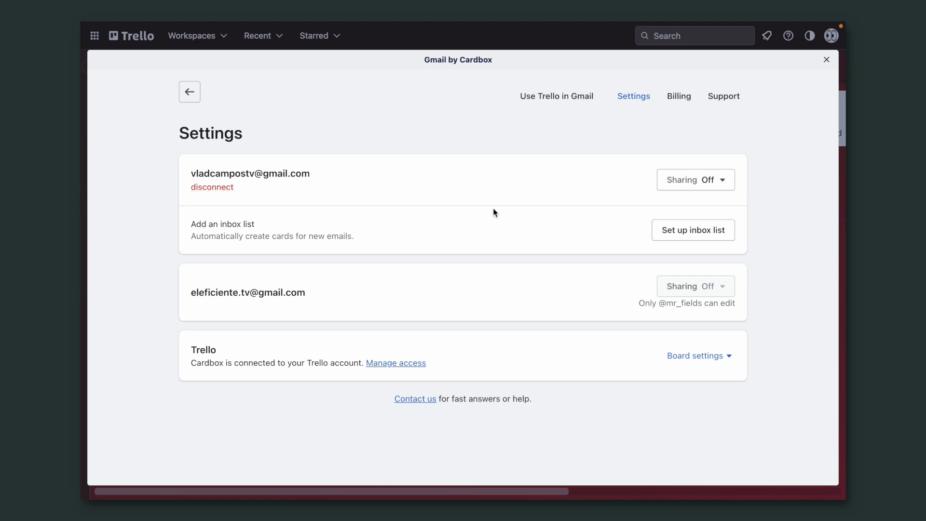
# Step: Let everyone on the board reply, compose and view the first inbox
pyautogui.click(668, 188)
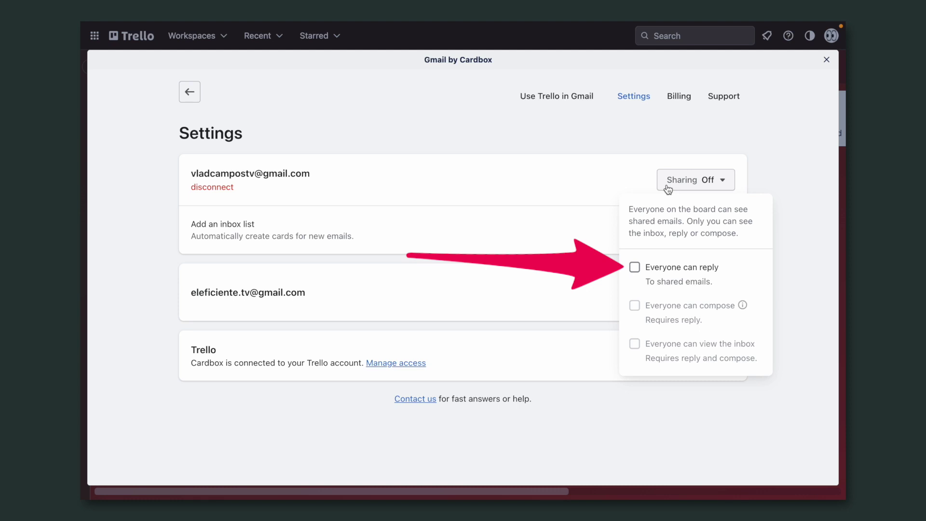
pyautogui.click(635, 267)
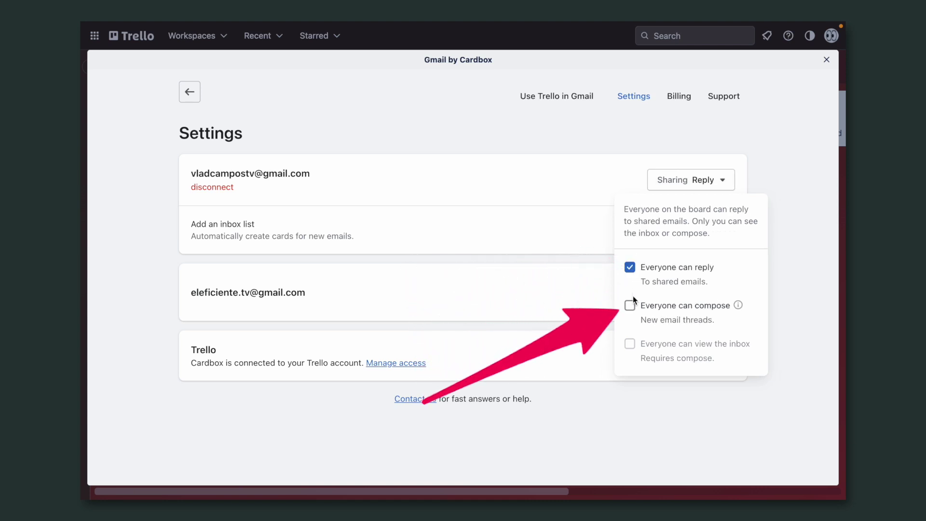
pyautogui.click(632, 308)
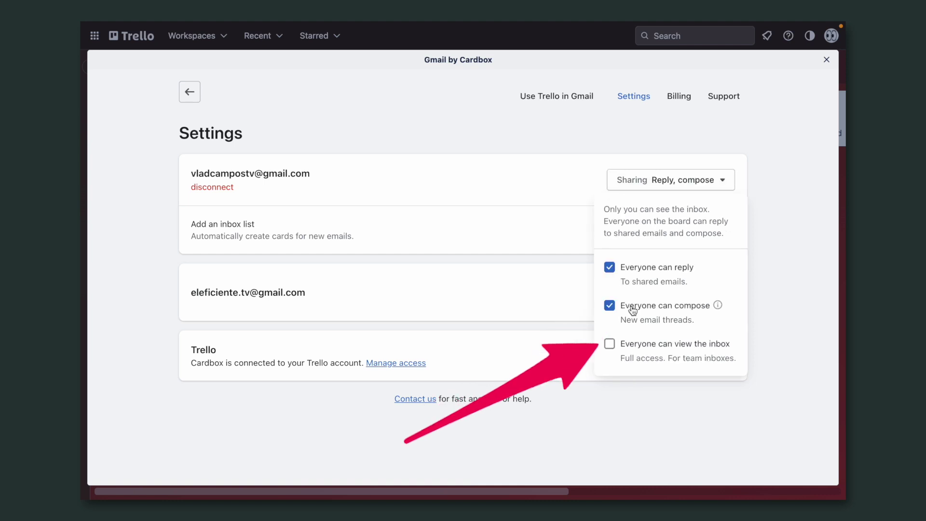
pyautogui.click(611, 345)
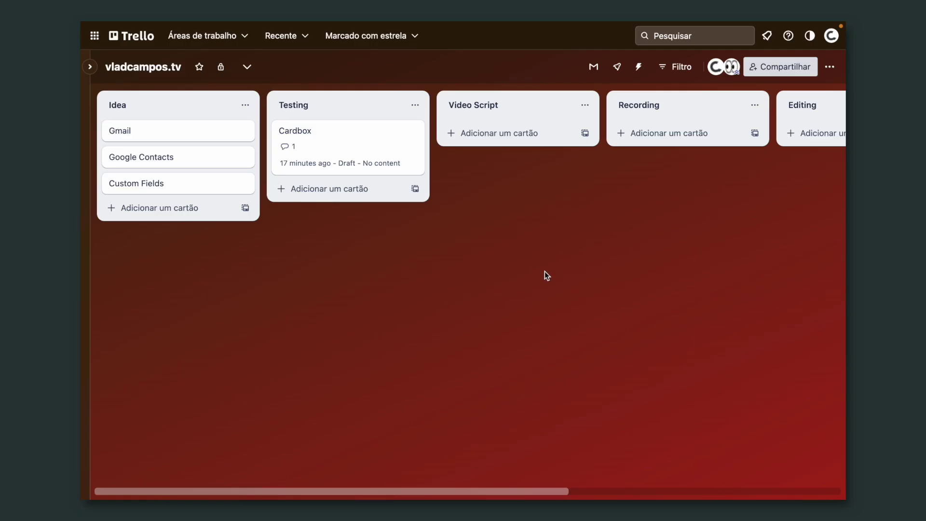
# Step: Switch to the other connected Gmail inbox, open its Cardbox settings and begin an inbox list
pyautogui.click(593, 66)
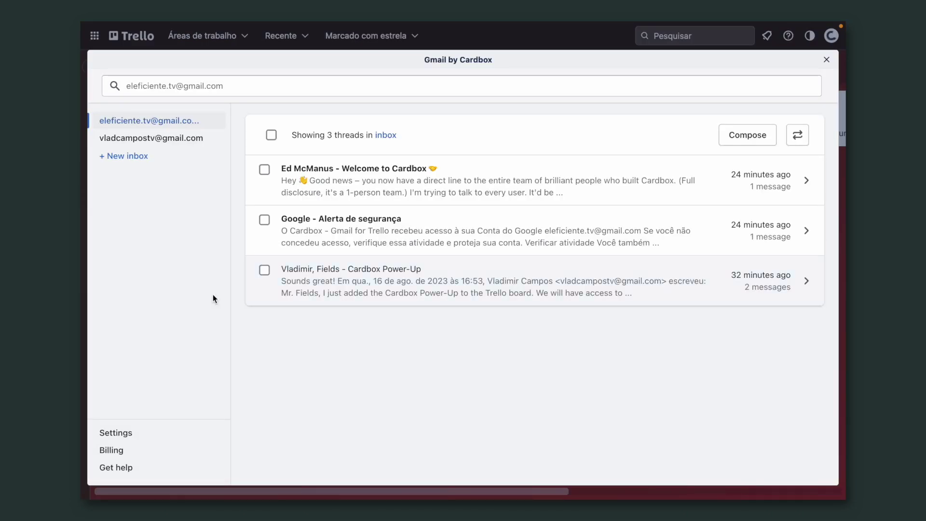
pyautogui.click(188, 139)
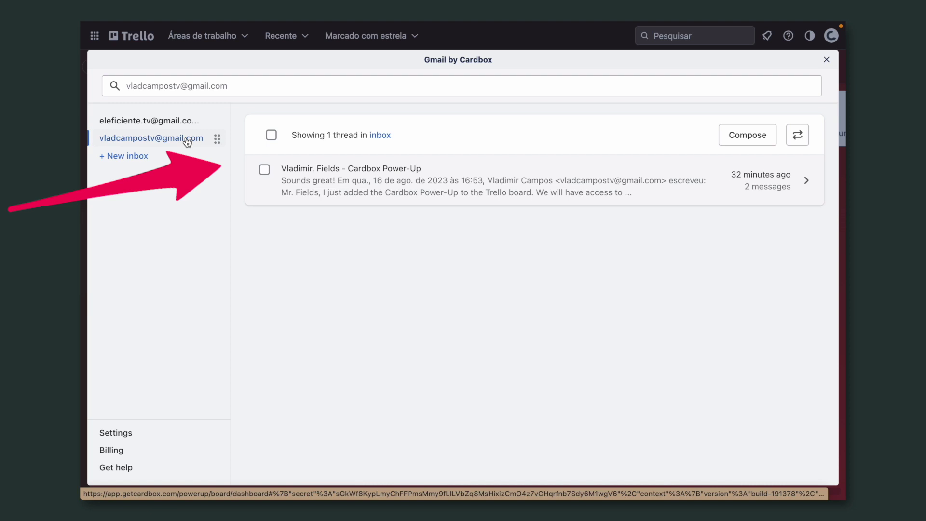
pyautogui.click(131, 433)
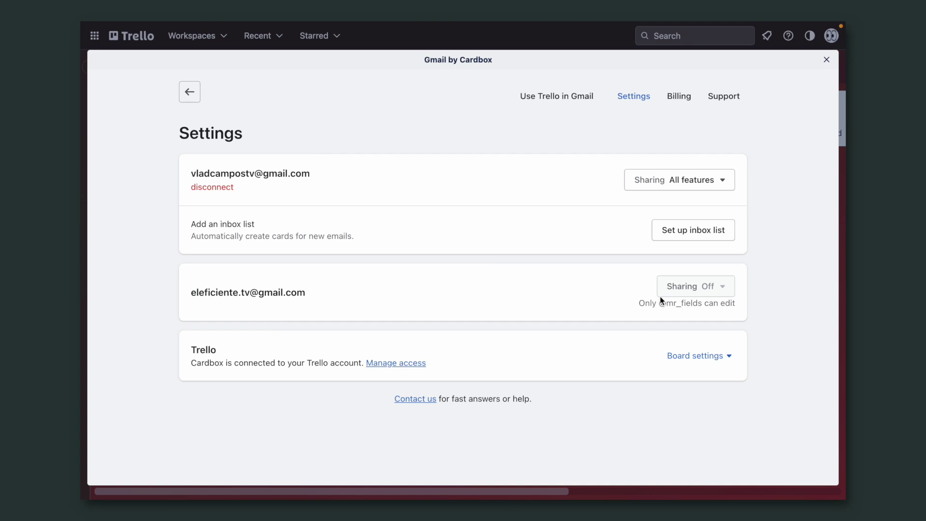
pyautogui.click(679, 235)
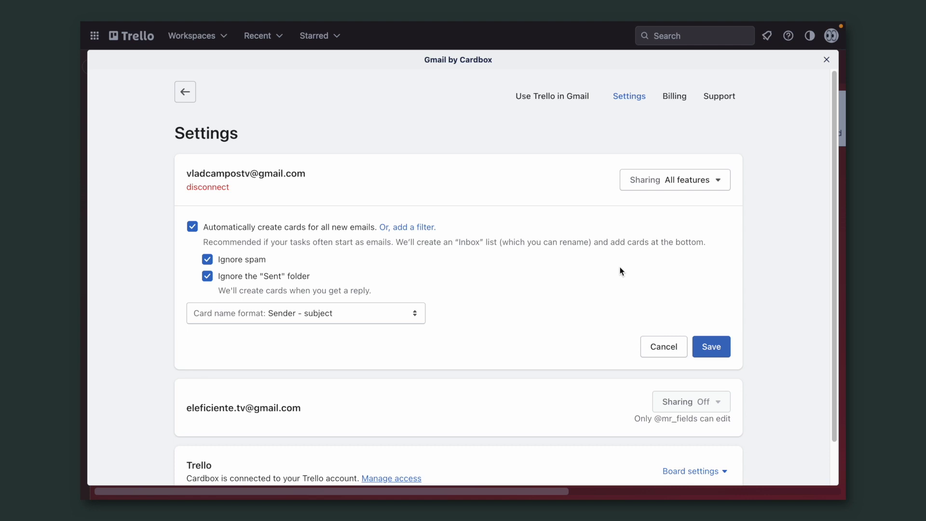
# Step: Limit the inbox list to emails matching a search filter and open Gmail's search operators guide
pyautogui.click(407, 226)
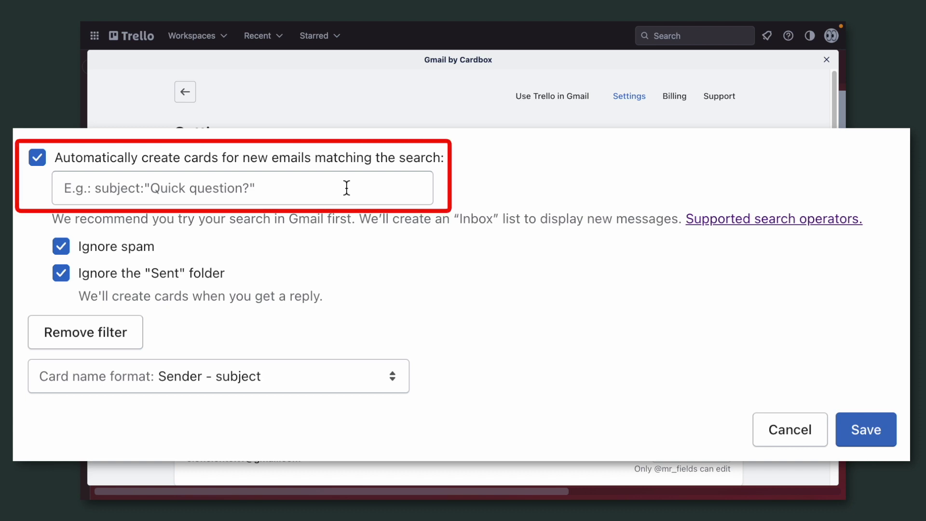
pyautogui.click(722, 221)
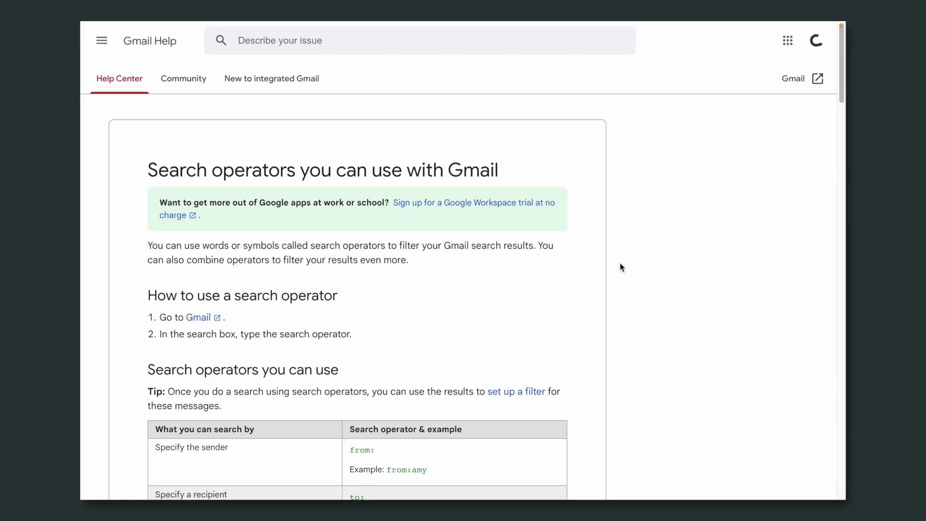
# Step: Scroll through the Gmail Help table of supported search operators
pyautogui.scroll(-1, 567, 308)
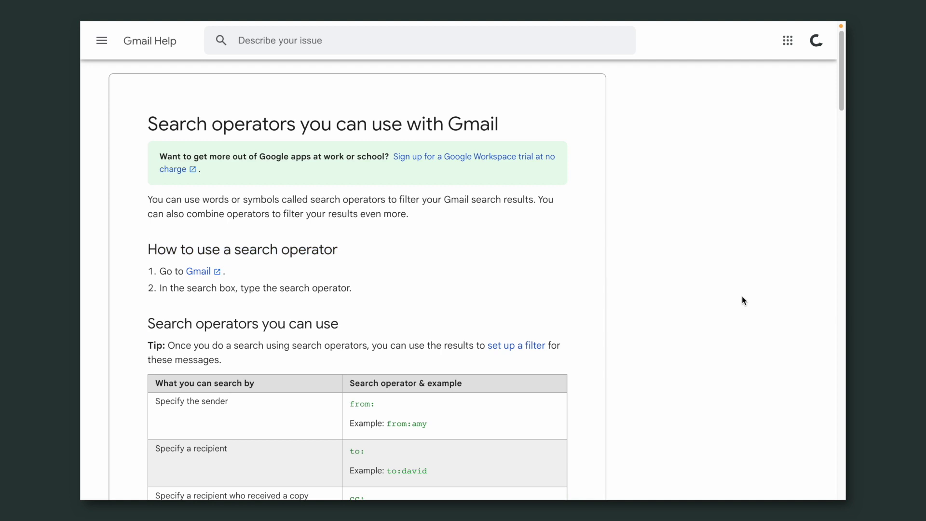
pyautogui.scroll(-3, 742, 296)
pyautogui.scroll(-8, 742, 297)
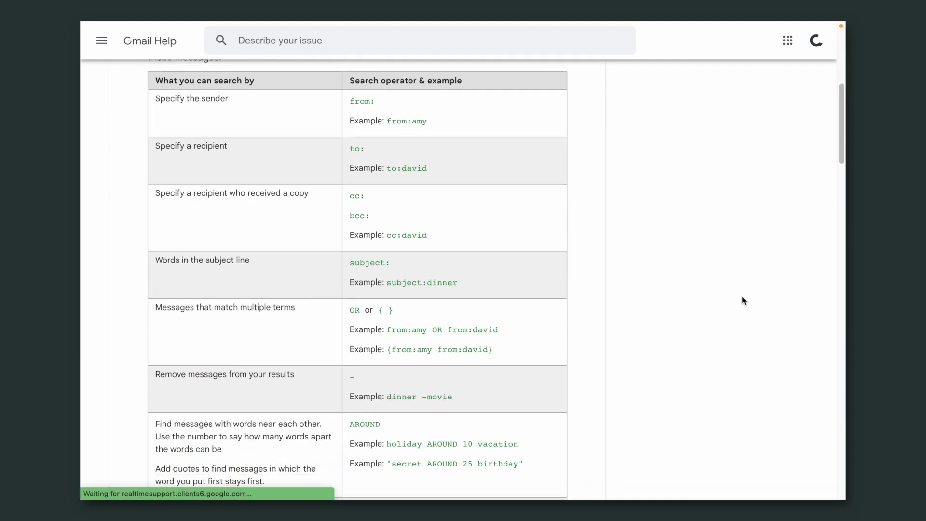
pyautogui.scroll(-2, 742, 297)
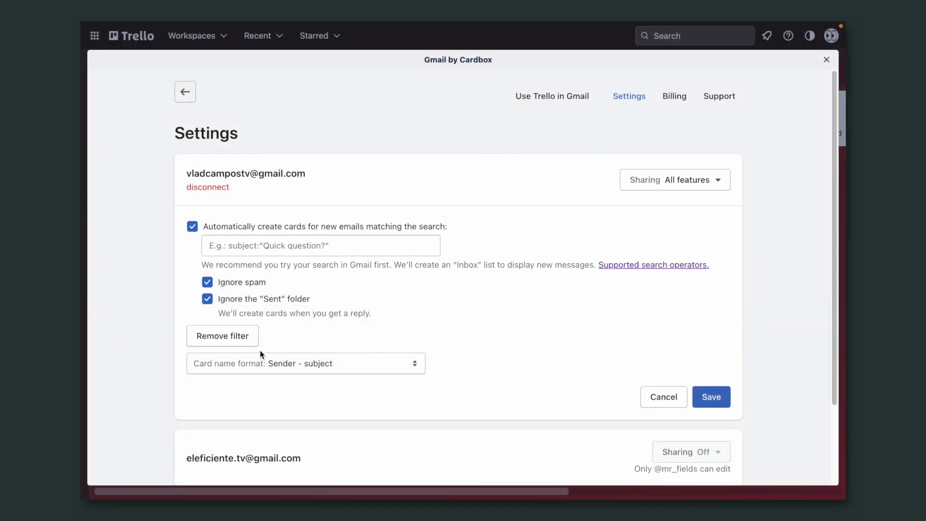
# Step: Review the card name formats without changing them, cancel the inbox-list setup, and expand board settings
pyautogui.click(372, 363)
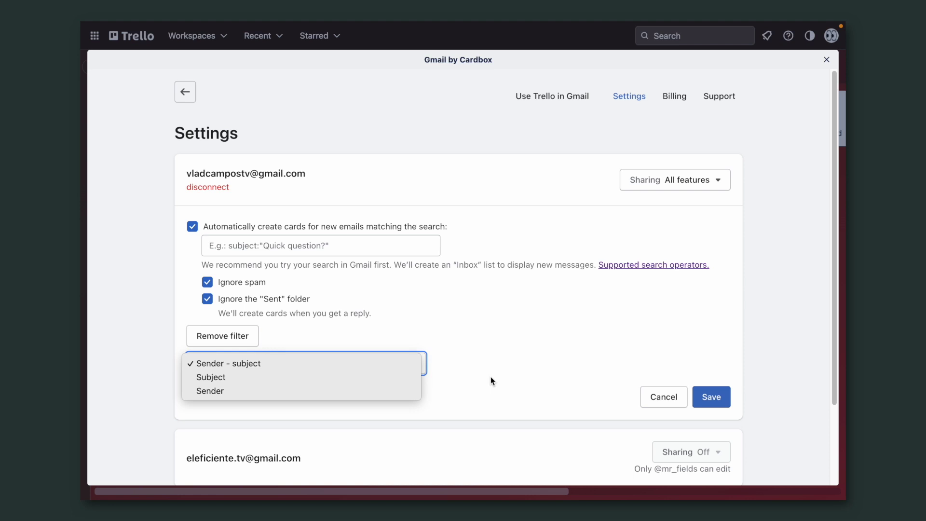
pyautogui.click(553, 369)
pyautogui.click(652, 396)
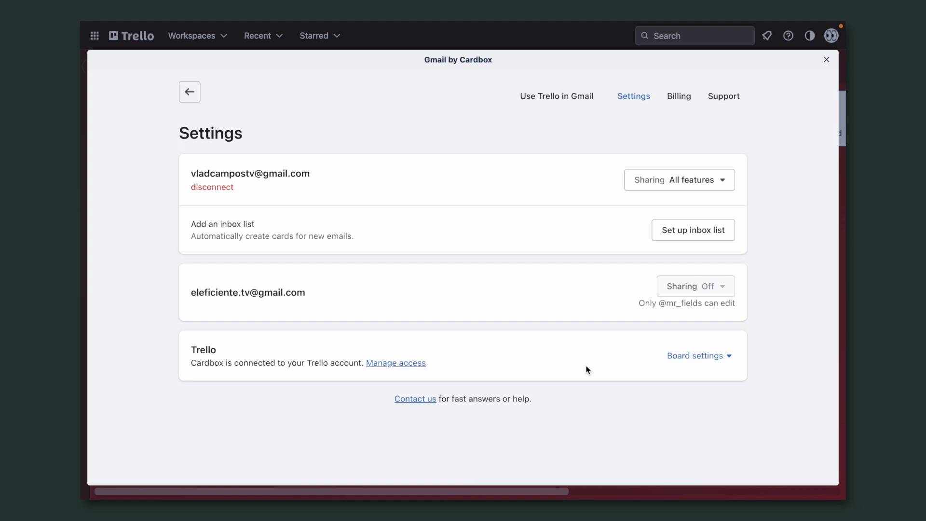
pyautogui.click(680, 355)
# Step: Check the options for where new cards appear, leaving them at the bottom of lists
pyautogui.scroll(-4, 770, 332)
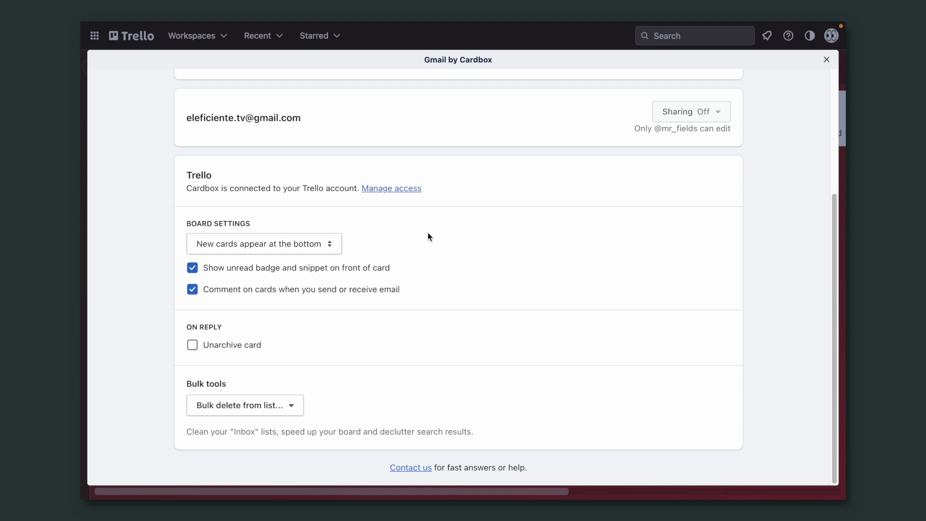
pyautogui.click(306, 242)
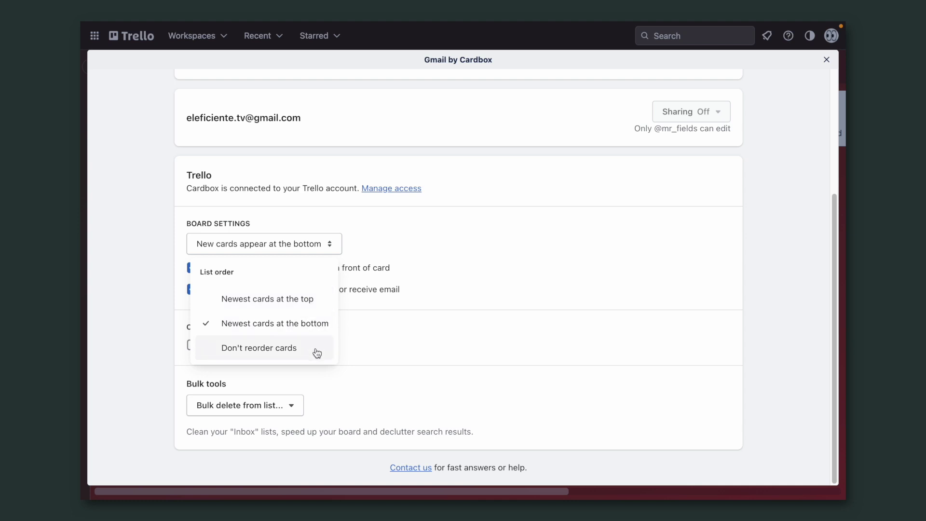
pyautogui.click(460, 344)
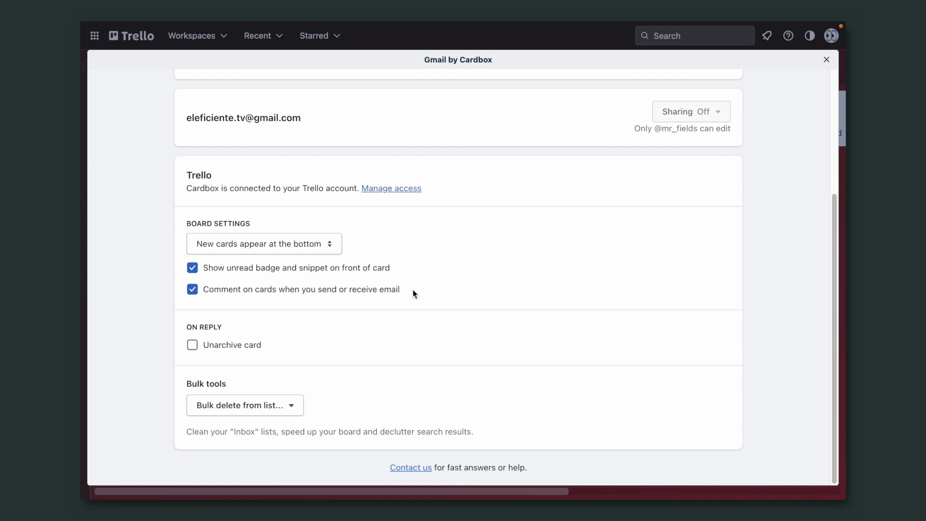
# Step: Close Cardbox and look over the Cardbox card's details on the board
pyautogui.click(827, 61)
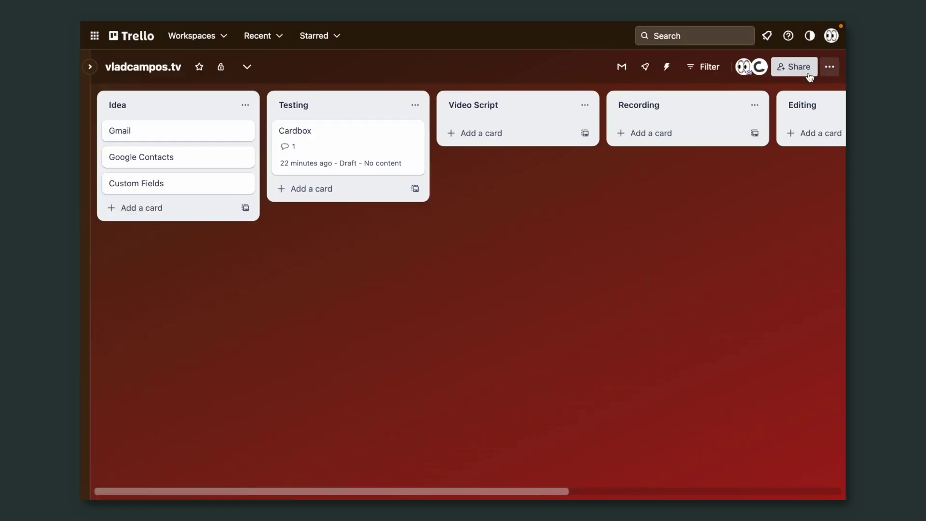
pyautogui.click(355, 137)
pyautogui.scroll(-3, 489, 446)
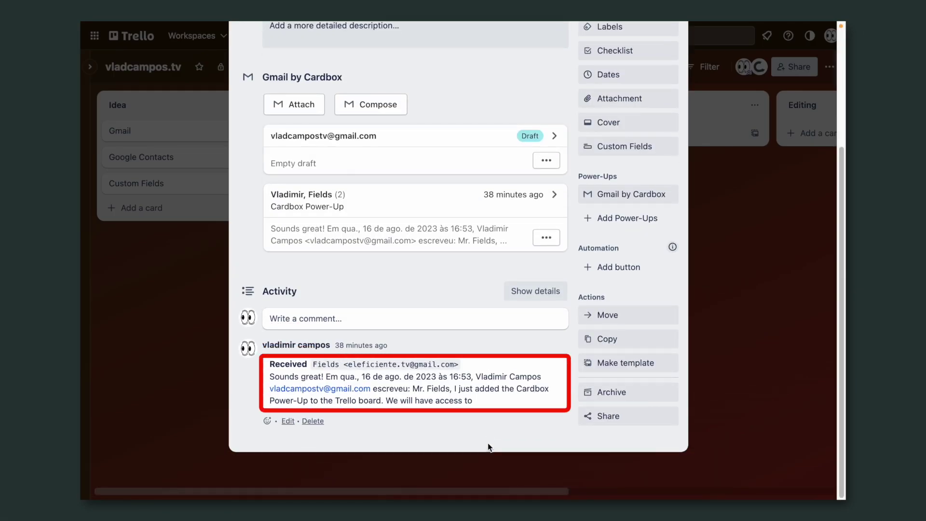
pyautogui.click(760, 318)
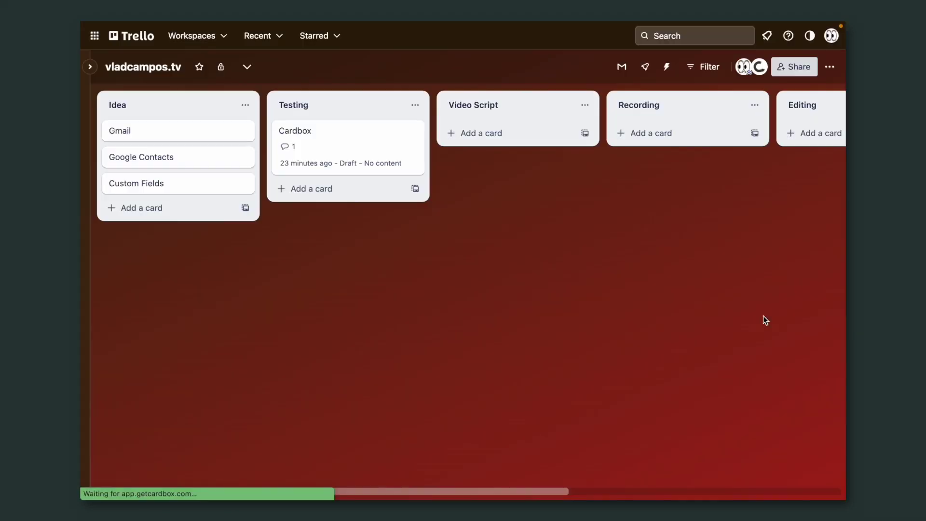
# Step: In Cardbox board settings, enable unarchiving cards on reply and open Bulk delete from list
pyautogui.click(617, 67)
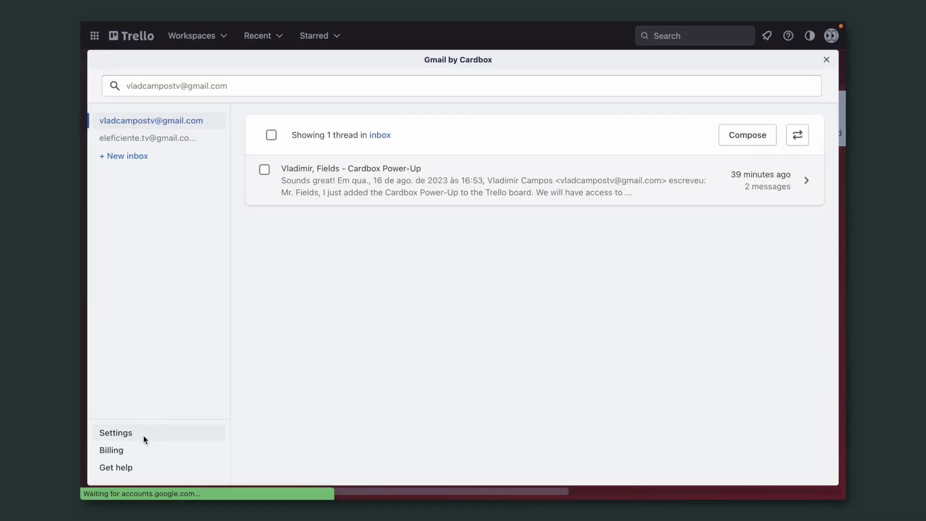
pyautogui.click(145, 437)
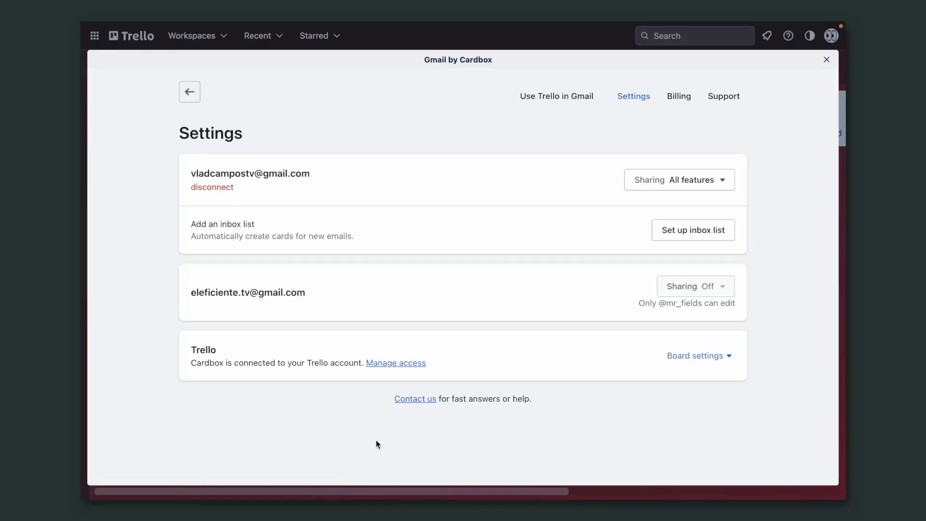
pyautogui.click(667, 359)
pyautogui.scroll(-4, 667, 359)
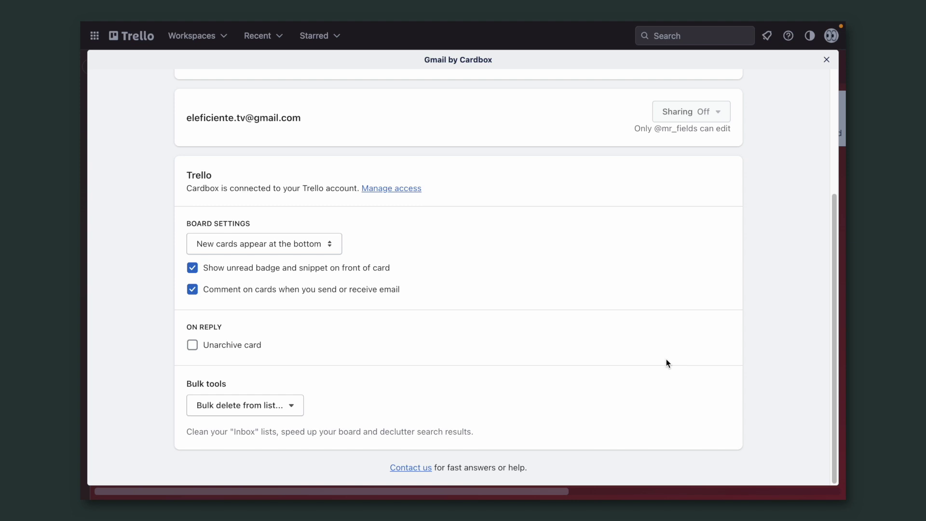
pyautogui.click(192, 344)
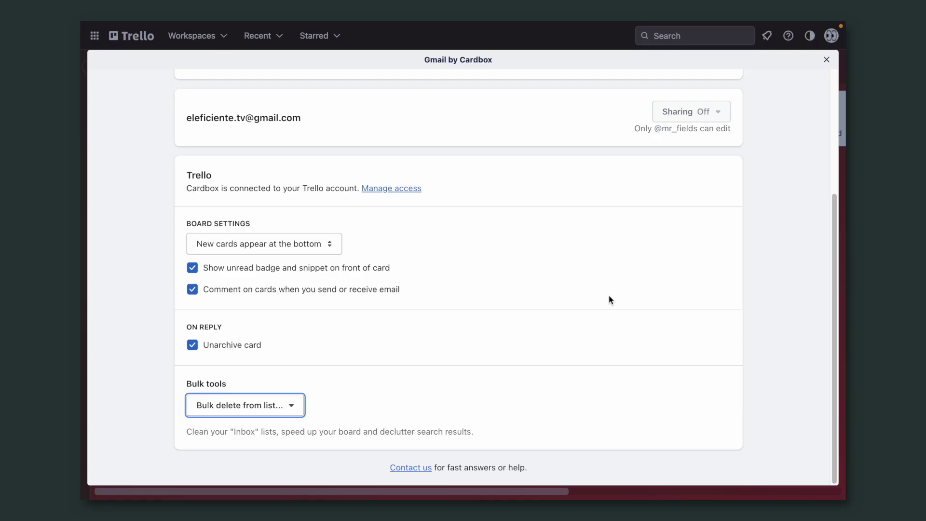
pyautogui.click(295, 406)
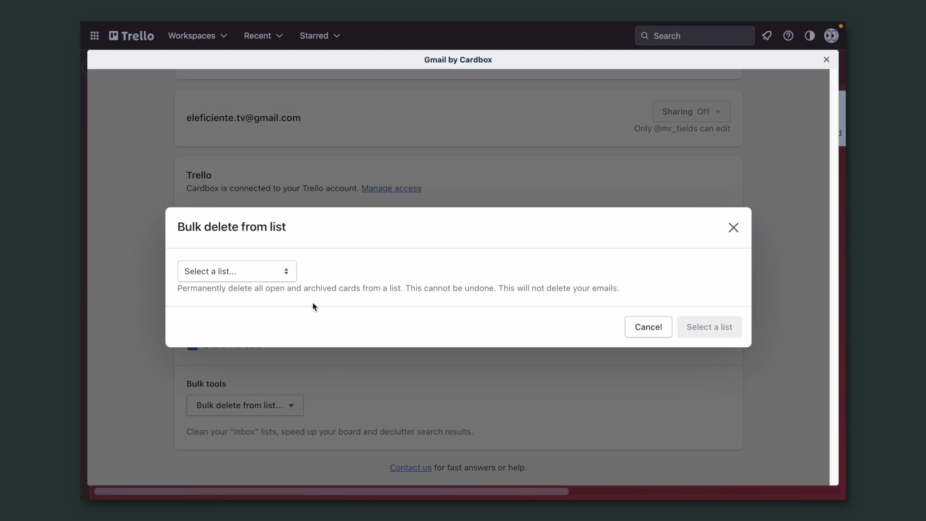
# Step: Pick the Testing list as the list whose cards get bulk deleted
pyautogui.click(290, 274)
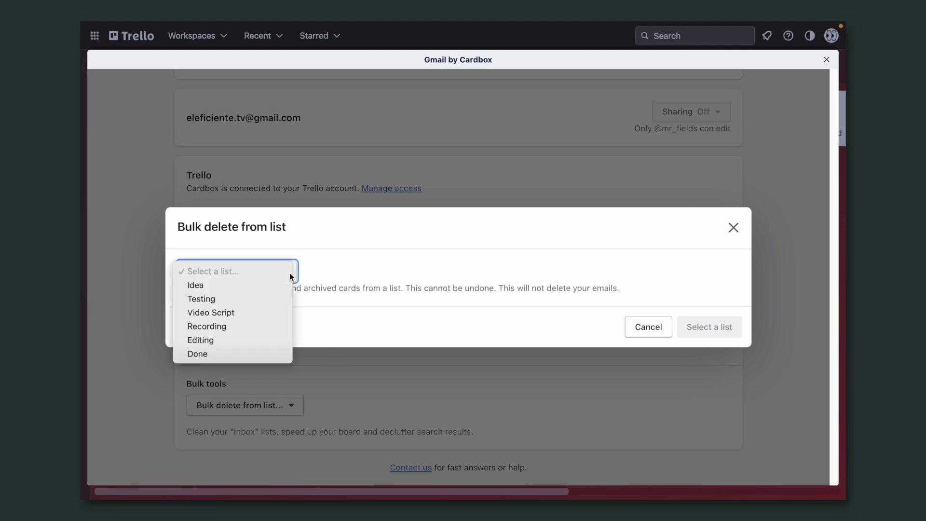
pyautogui.click(246, 301)
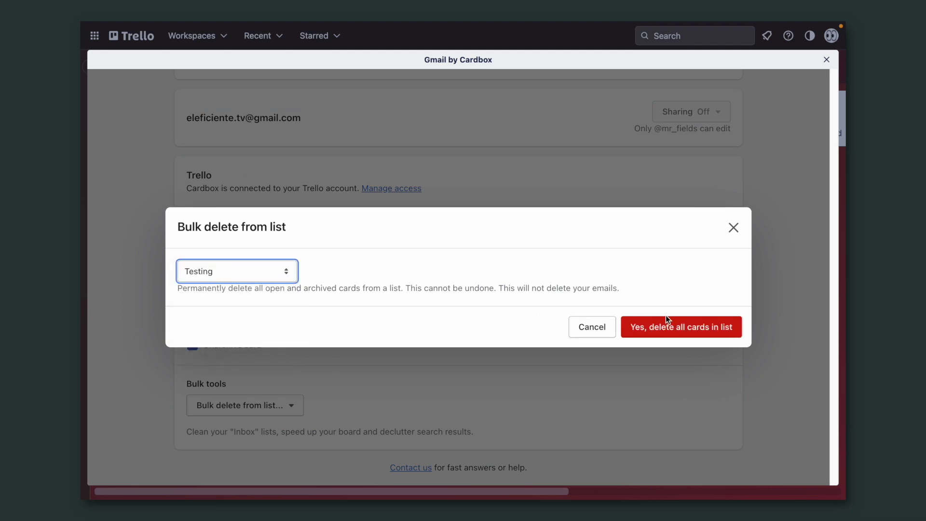